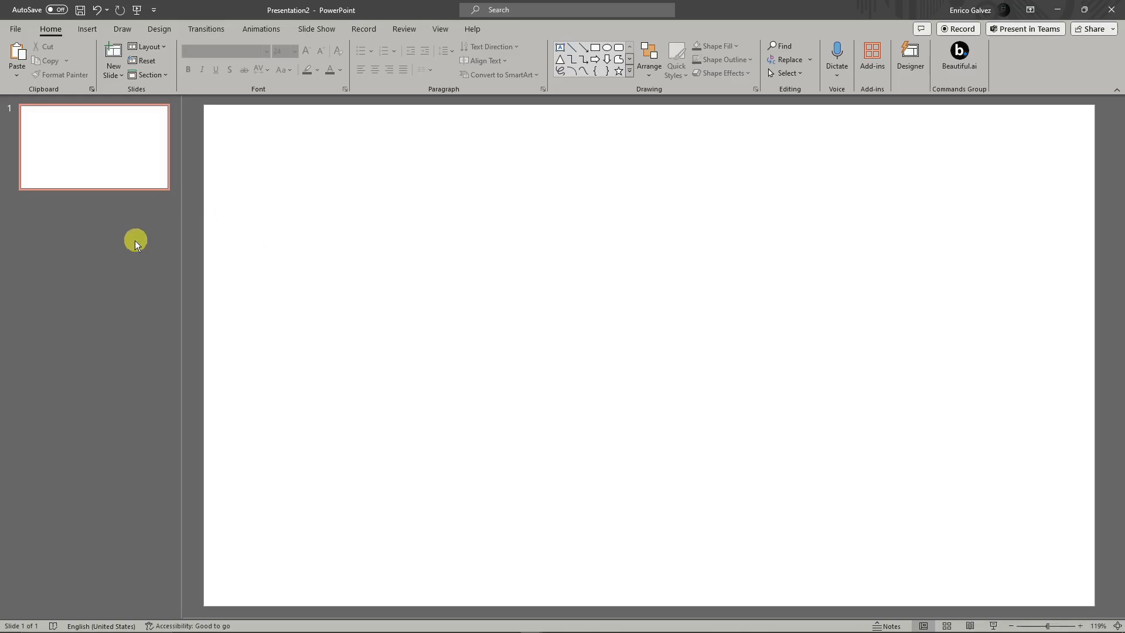
Insert a wide text box in the upper part of the slide and enter the text FIRE.
click(128, 191)
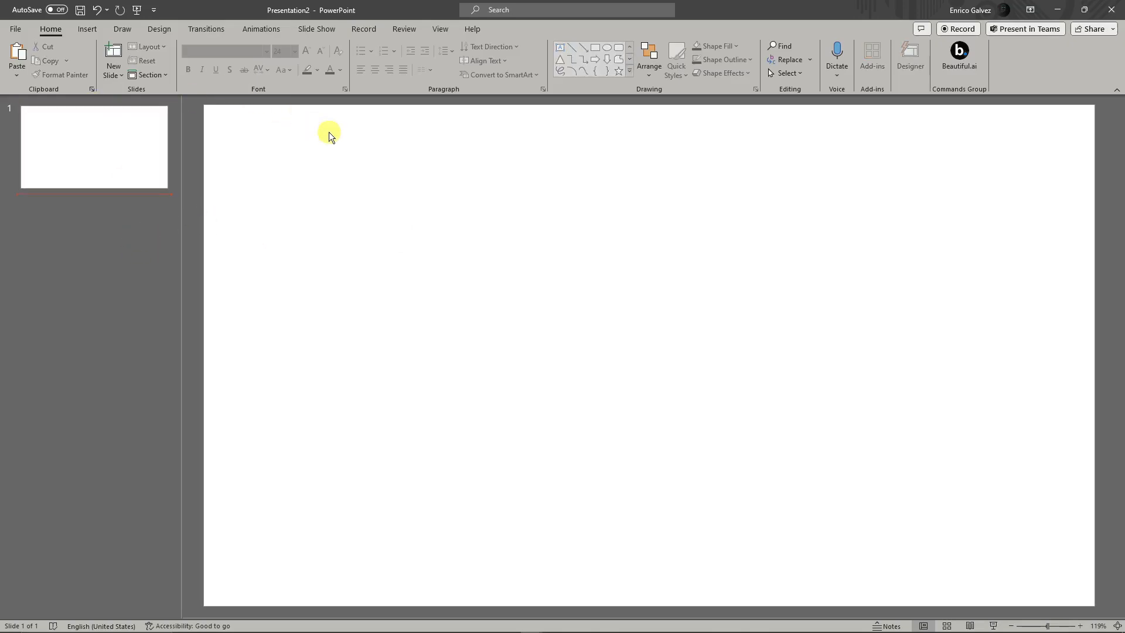
click(578, 216)
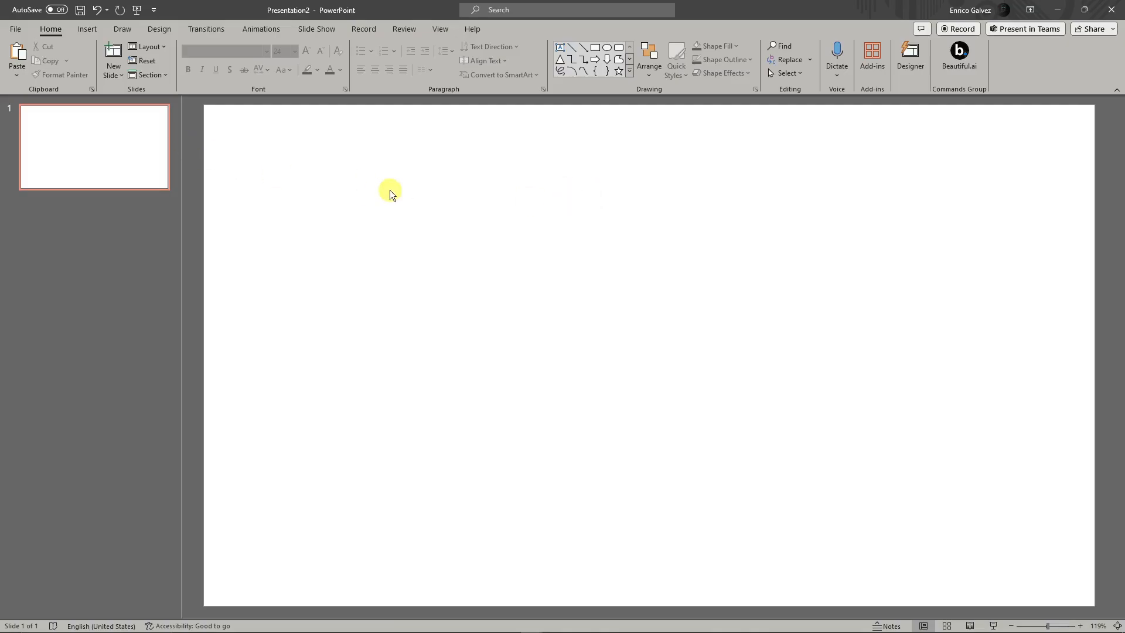
click(87, 30)
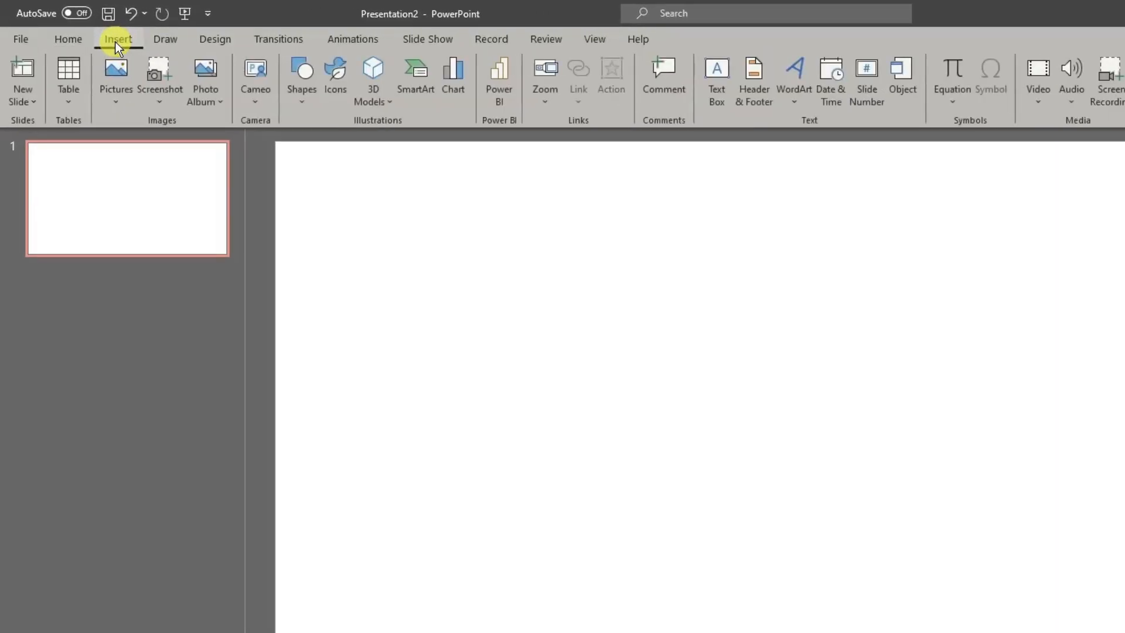
click(716, 71)
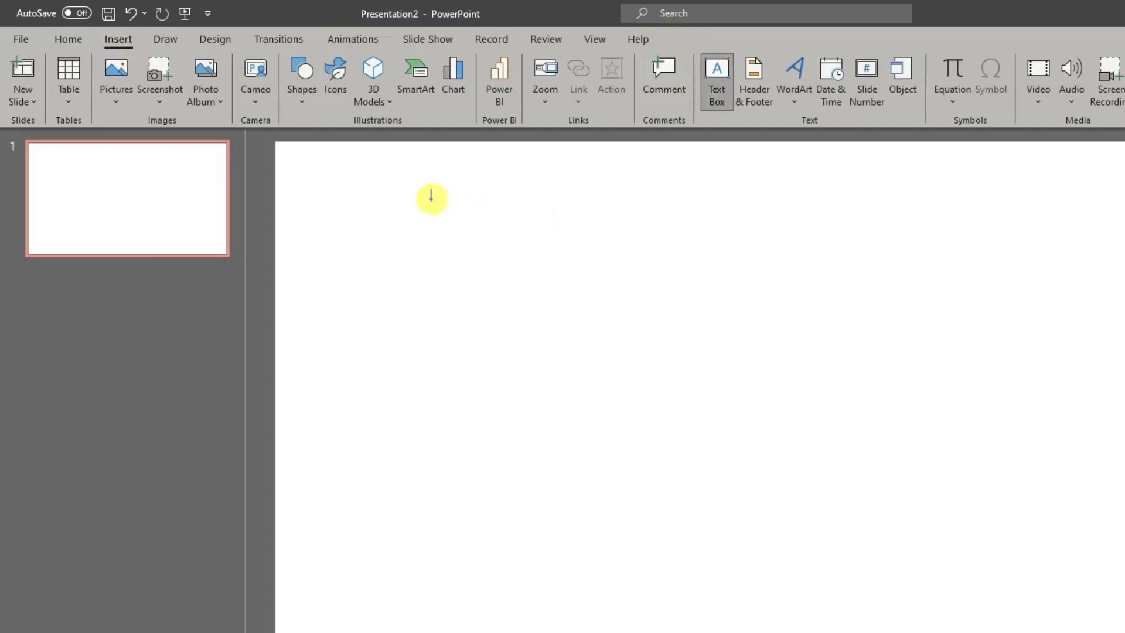
drag(431, 199, 1037, 390)
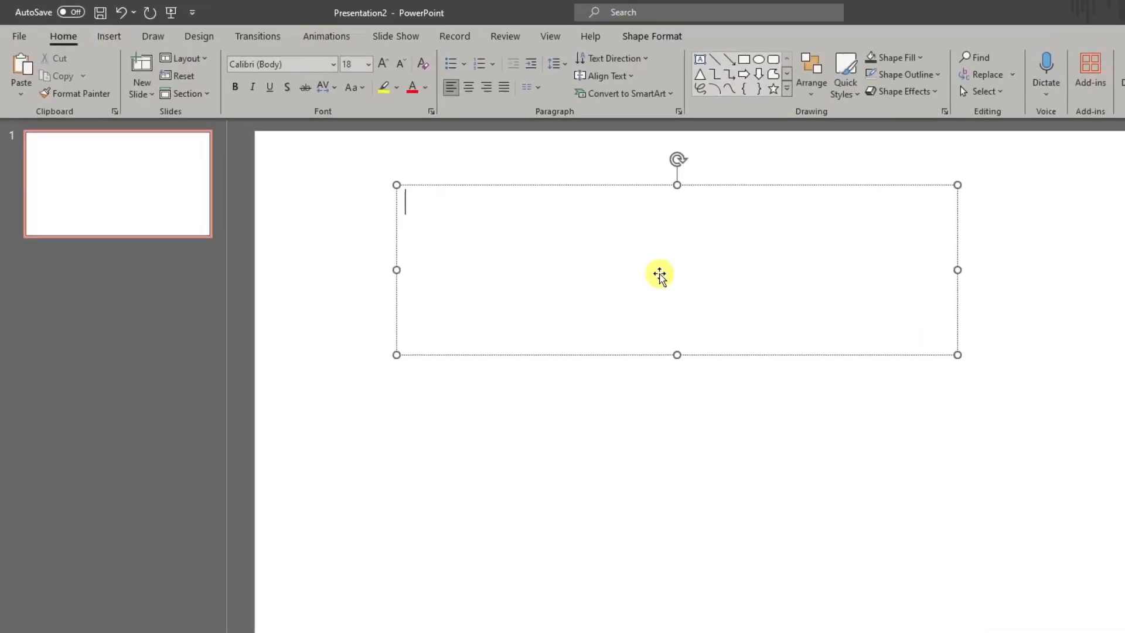
text(FIRE)
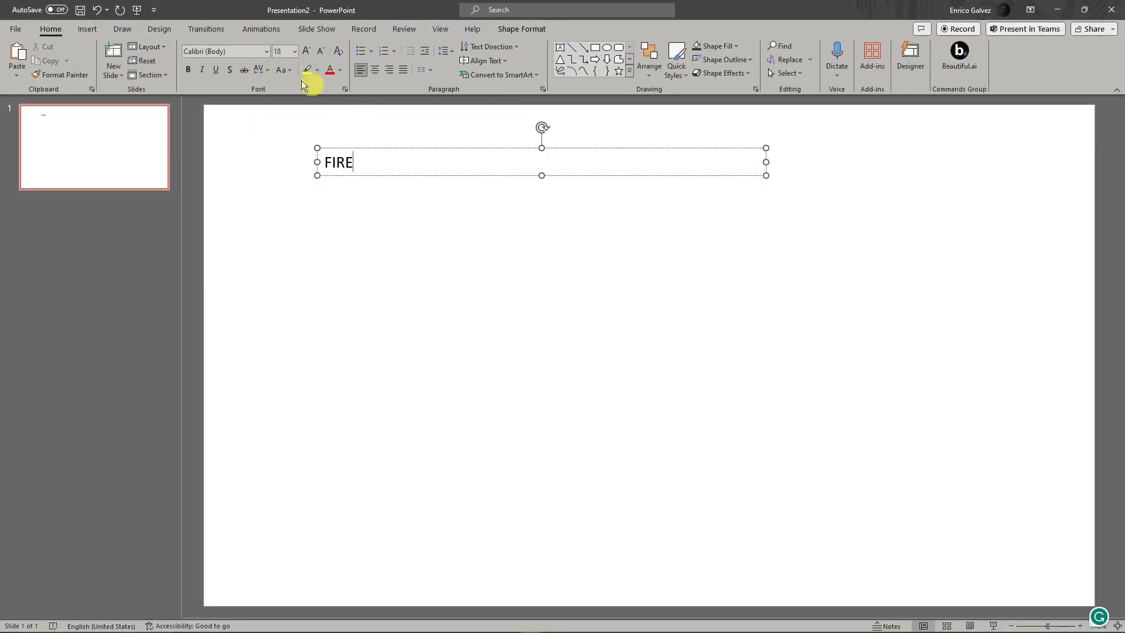
Set the FIRE text's font to Aptos Black and its size to 200.
click(267, 52)
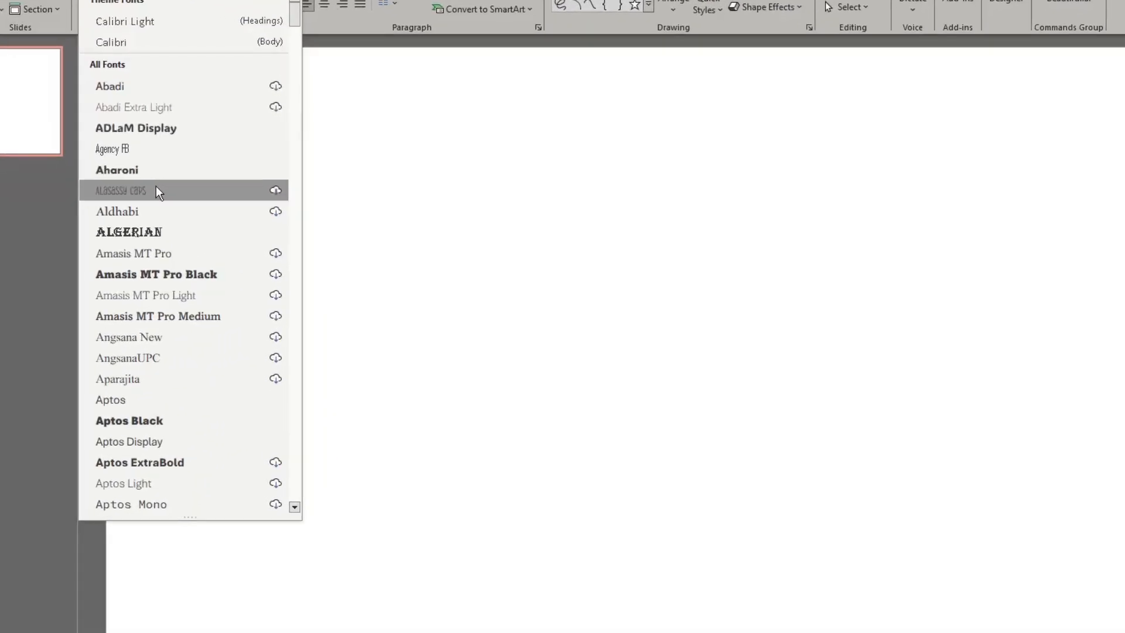
click(150, 422)
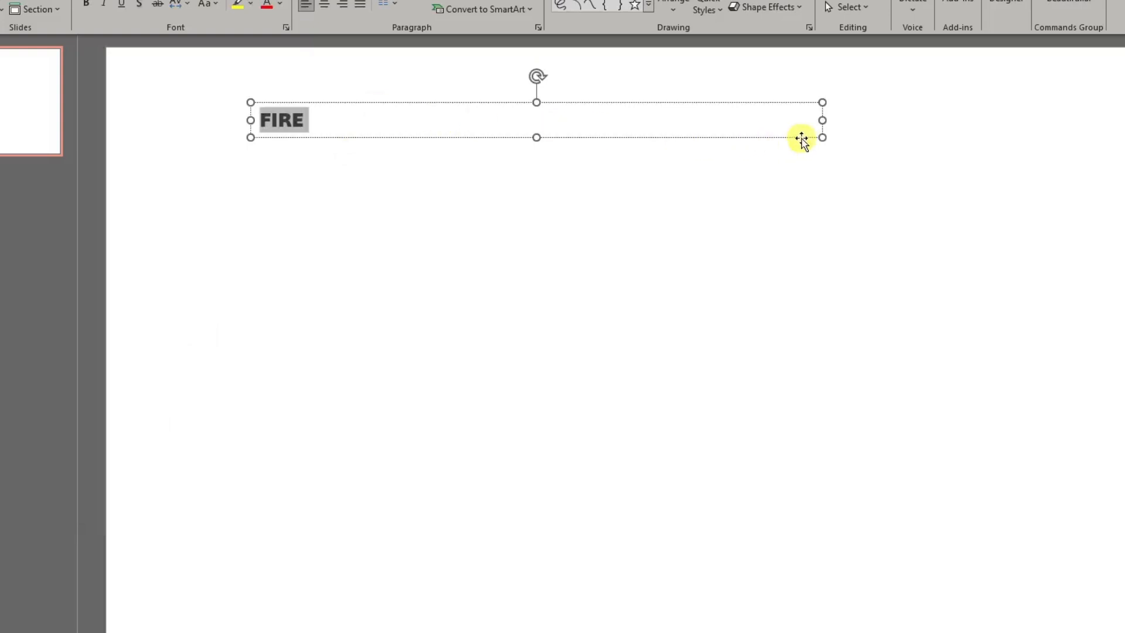
drag(823, 138, 661, 302)
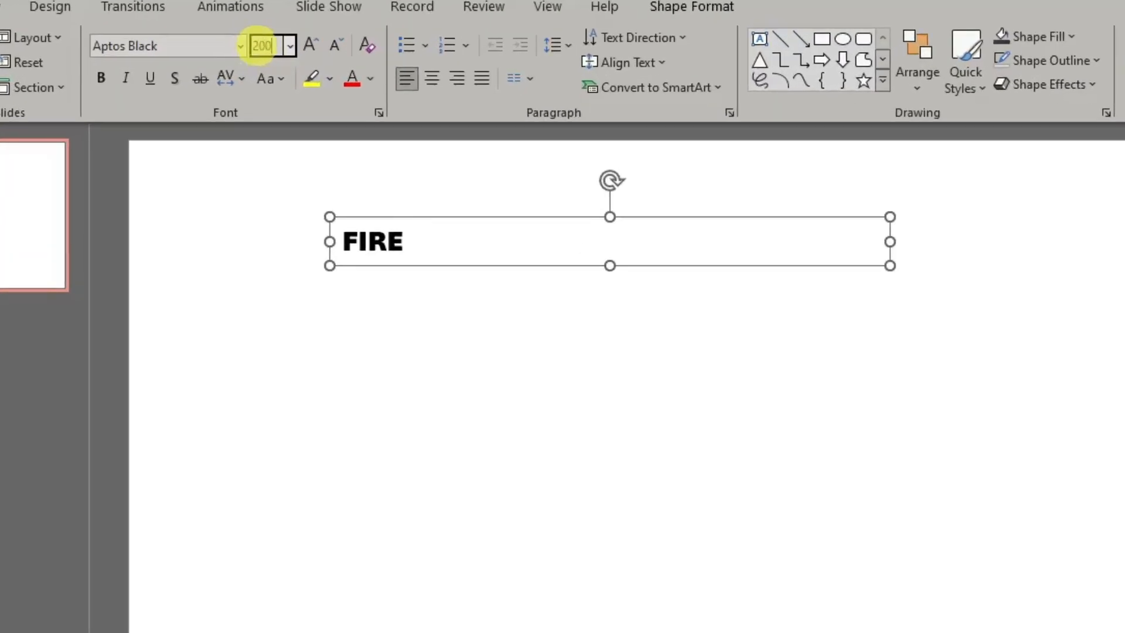
key(Return)
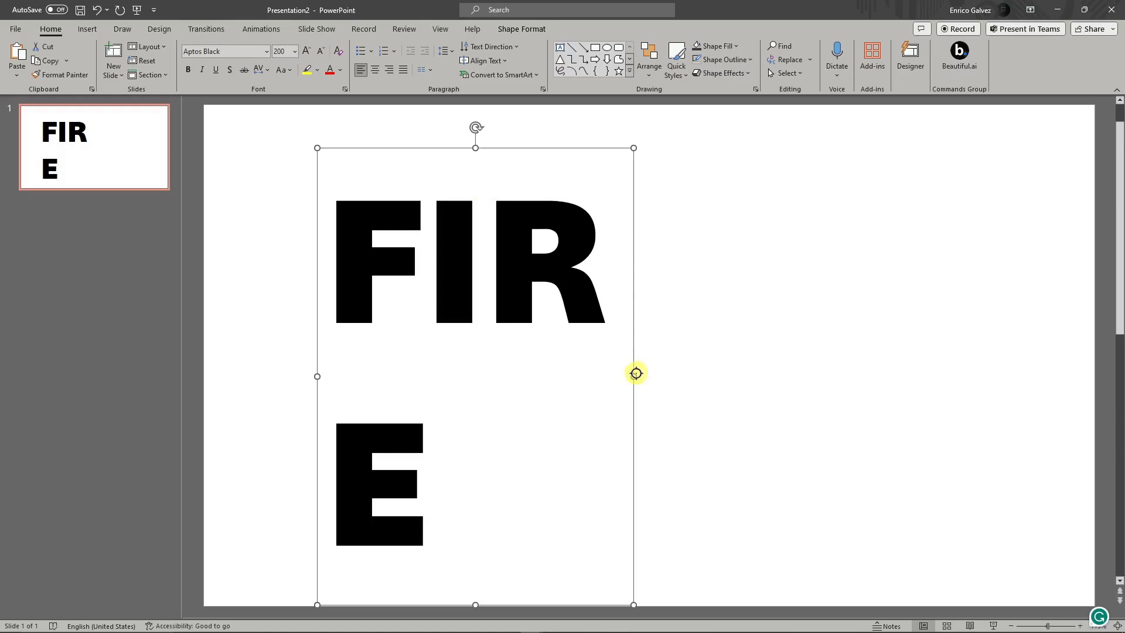
Widen the text box so FIRE fits on one line, and center the text within it.
drag(635, 373, 823, 372)
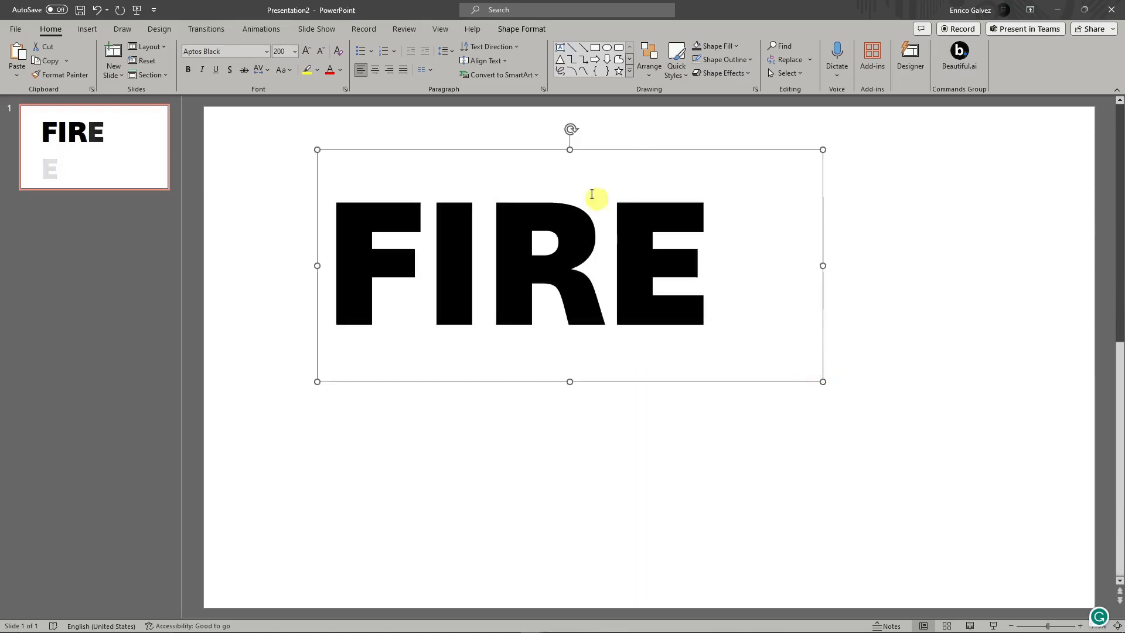
click(380, 69)
click(641, 251)
click(944, 469)
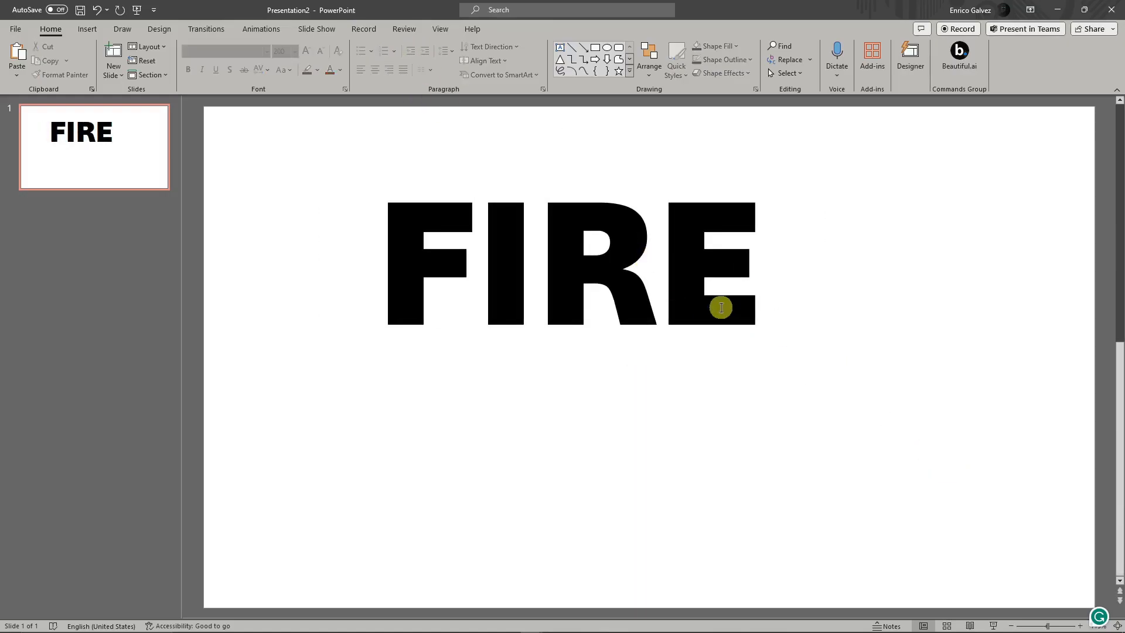
Move the FIRE text box to the center of the slide.
click(721, 308)
drag(634, 149, 714, 242)
click(1113, 225)
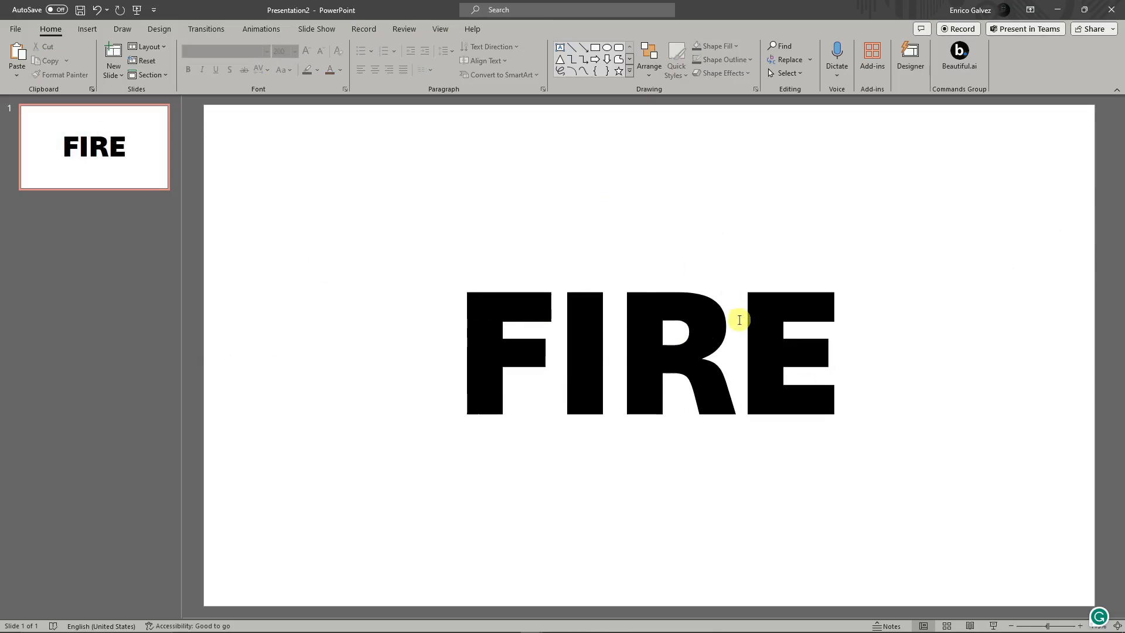
Draw a 13.33" by 7.5" rectangle covering the whole slide and send it behind the FIRE text.
click(125, 281)
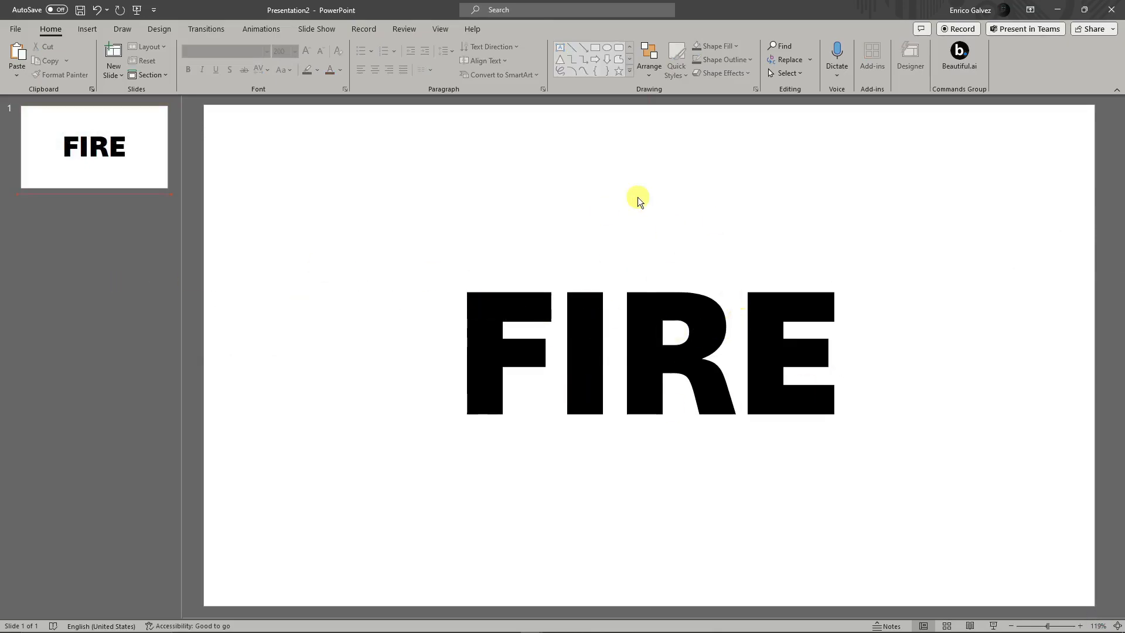
click(87, 29)
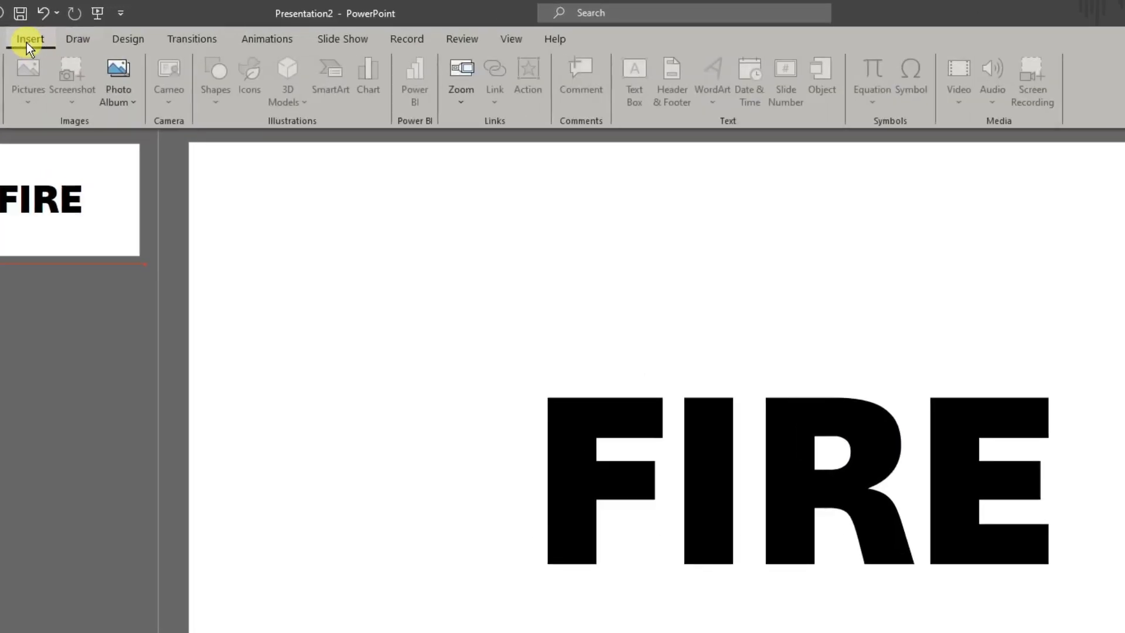
click(371, 251)
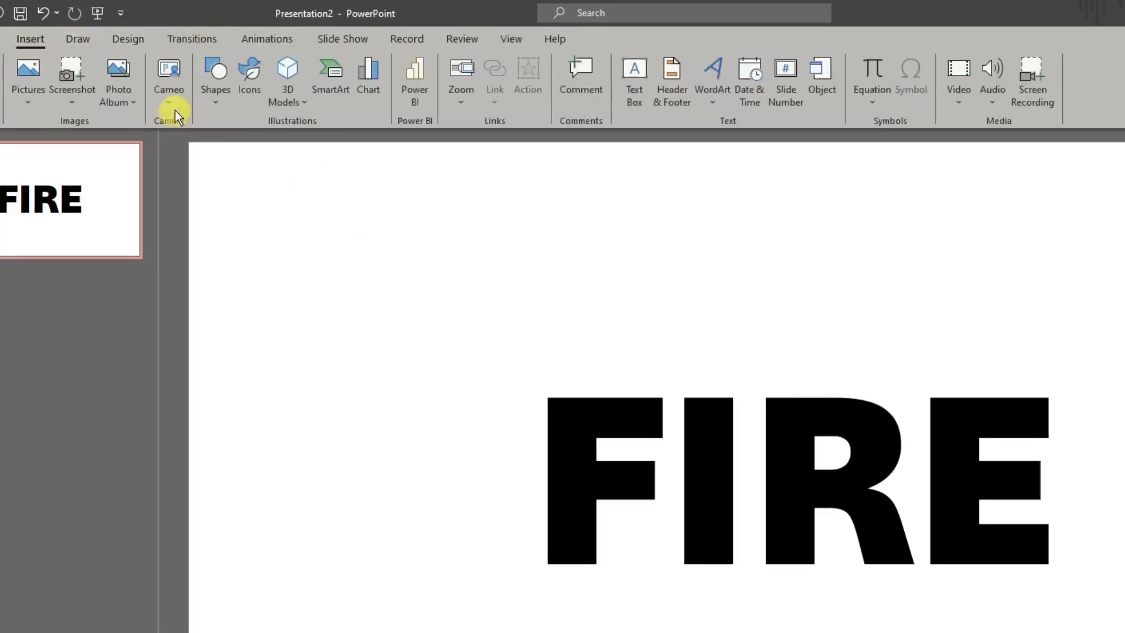
click(212, 82)
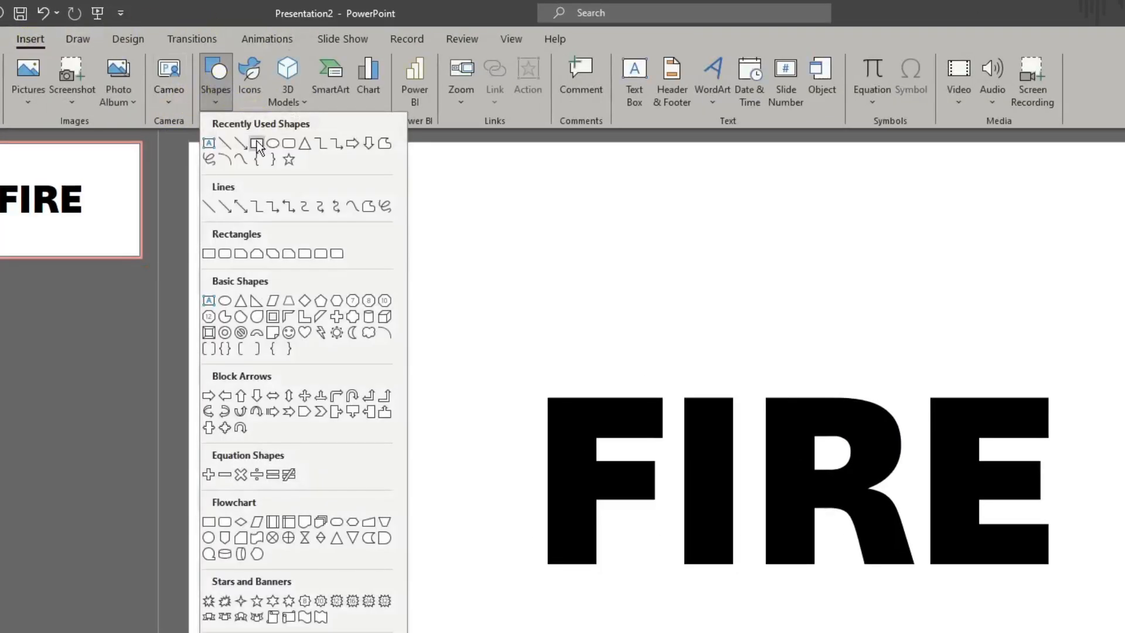
click(256, 143)
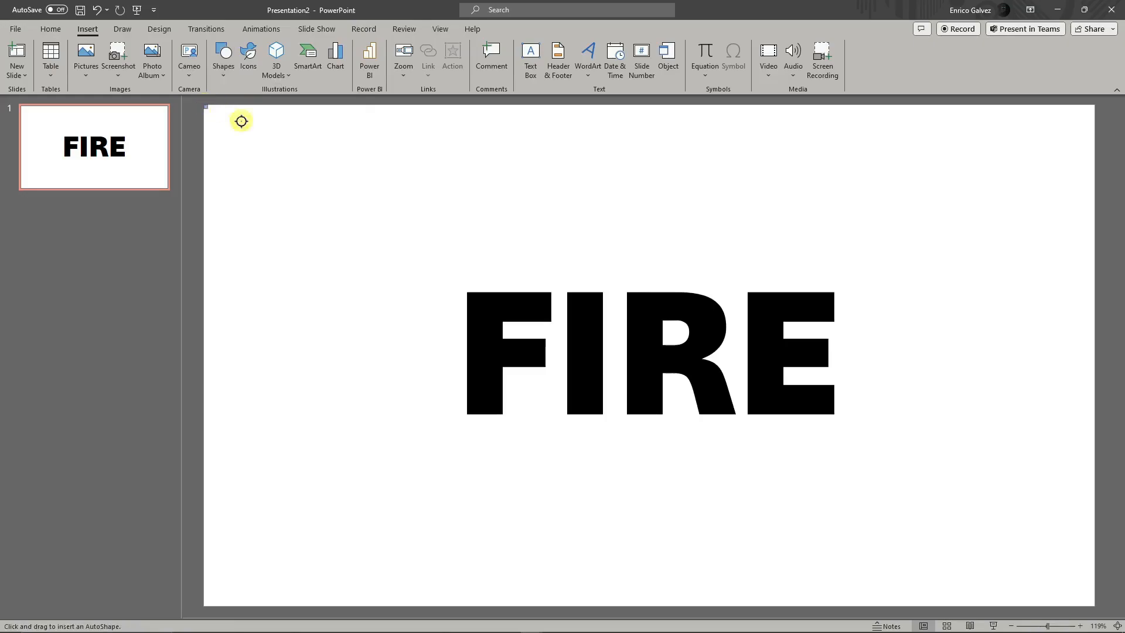
drag(241, 121, 1094, 605)
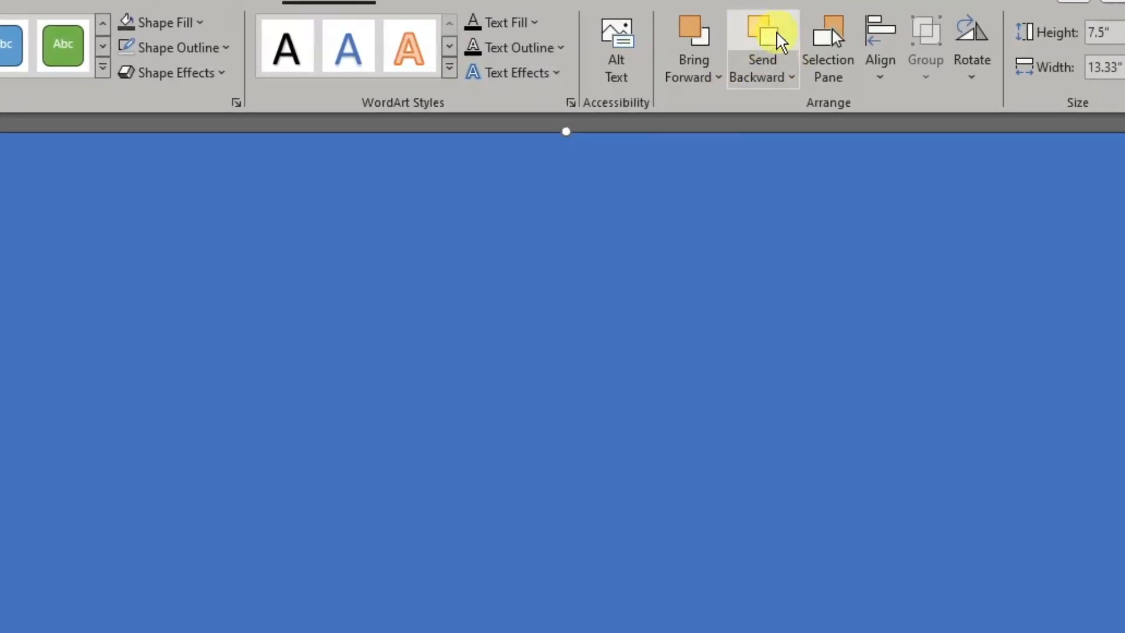
click(781, 42)
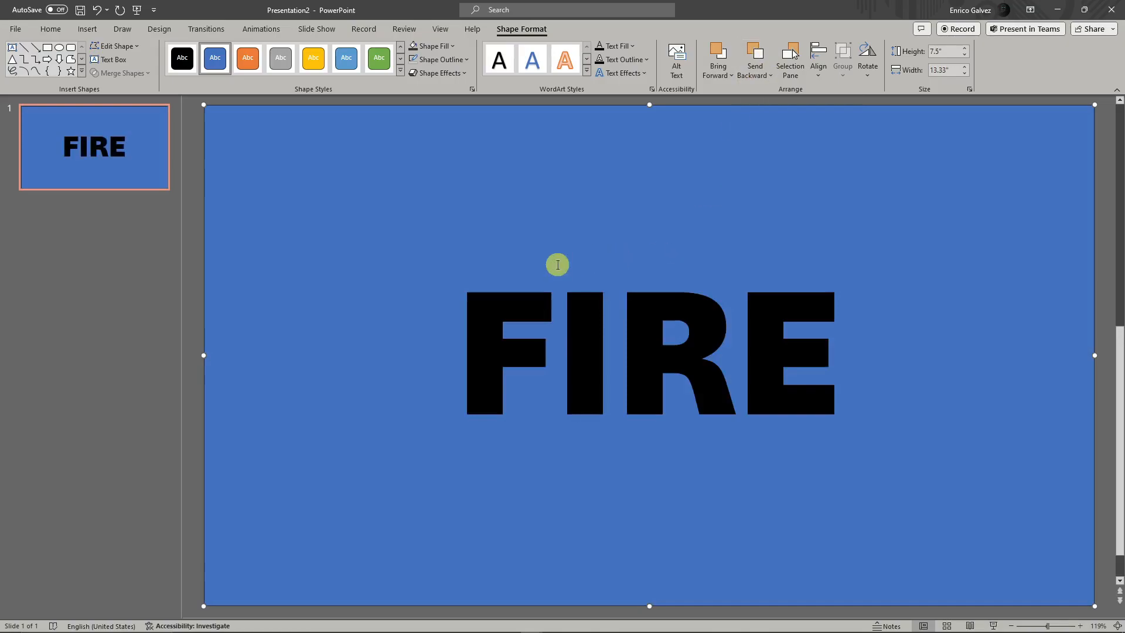
click(186, 302)
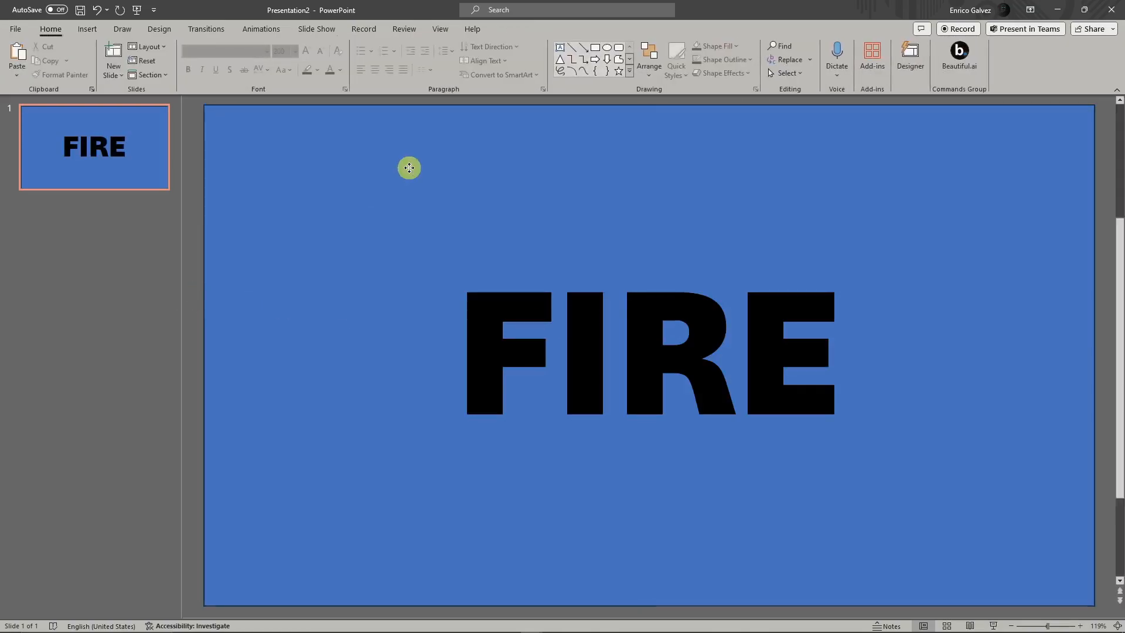
Remove the outline from the full-slide rectangle.
click(409, 164)
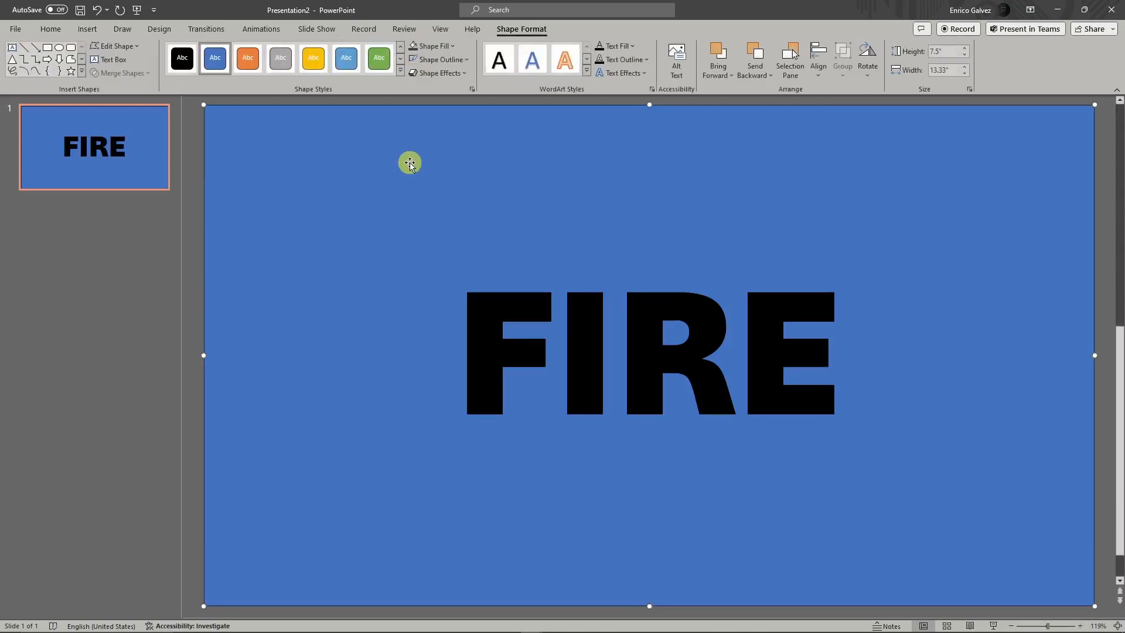
click(457, 60)
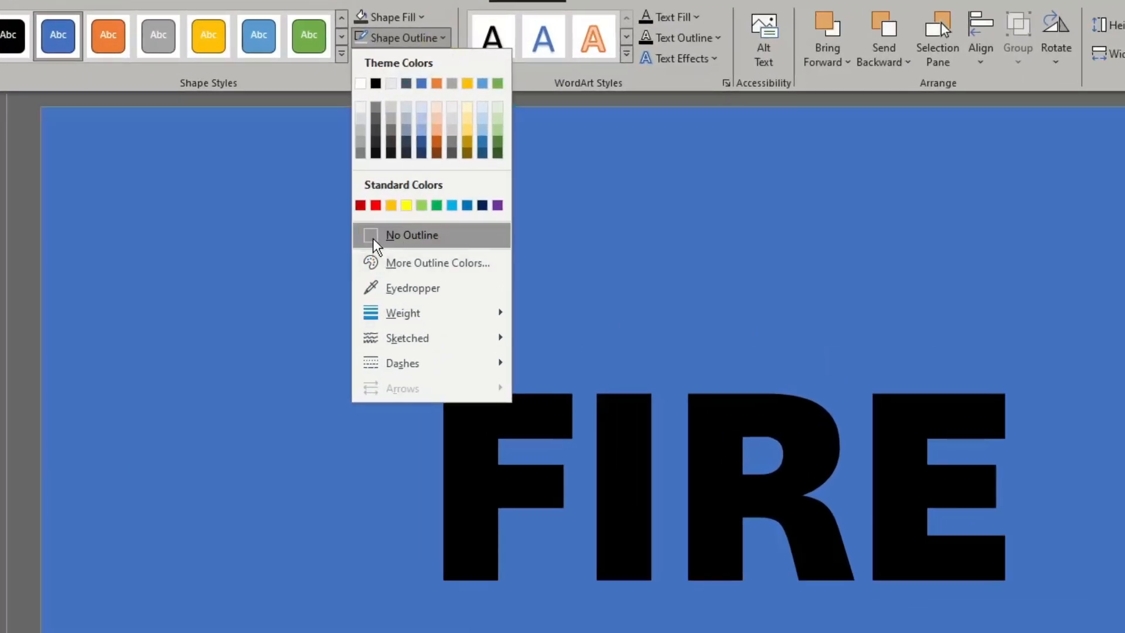
click(370, 235)
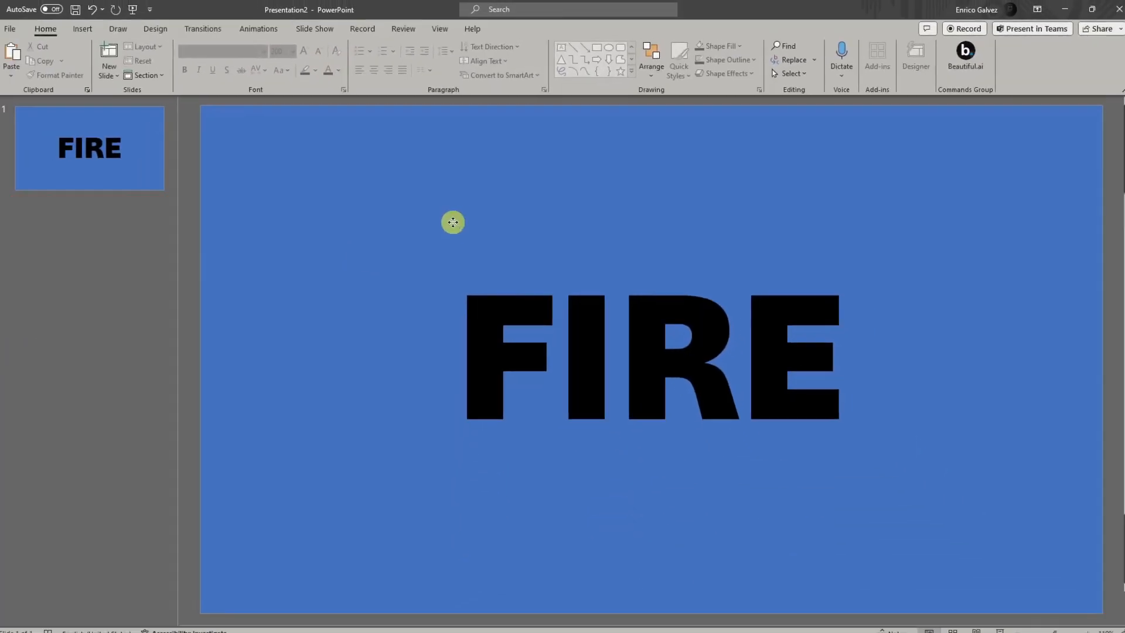
click(445, 247)
click(198, 206)
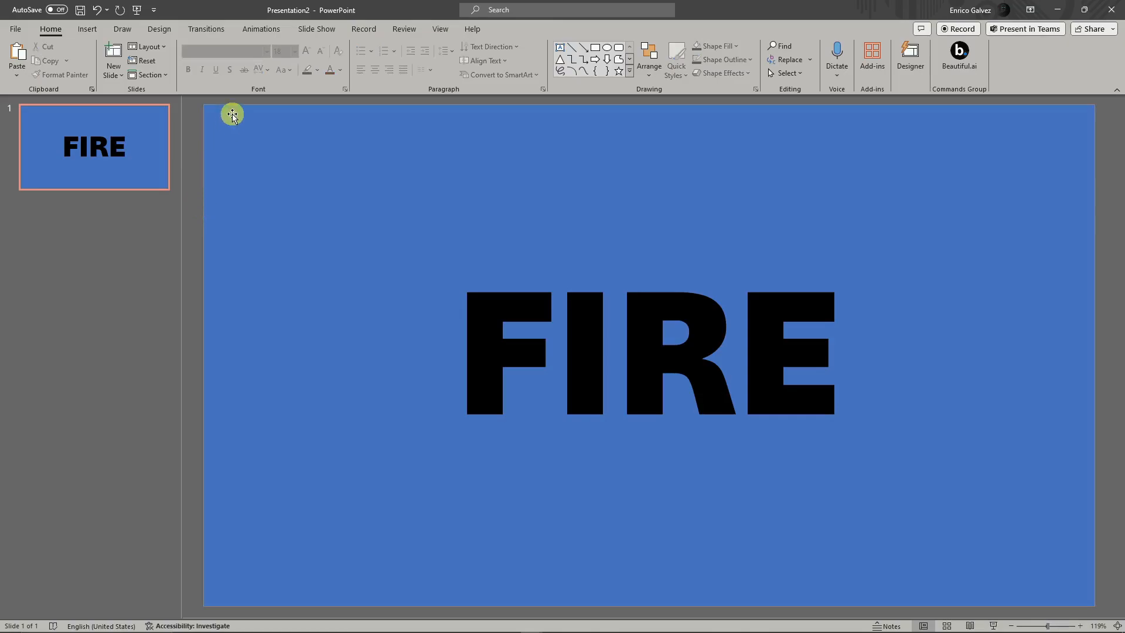
click(274, 148)
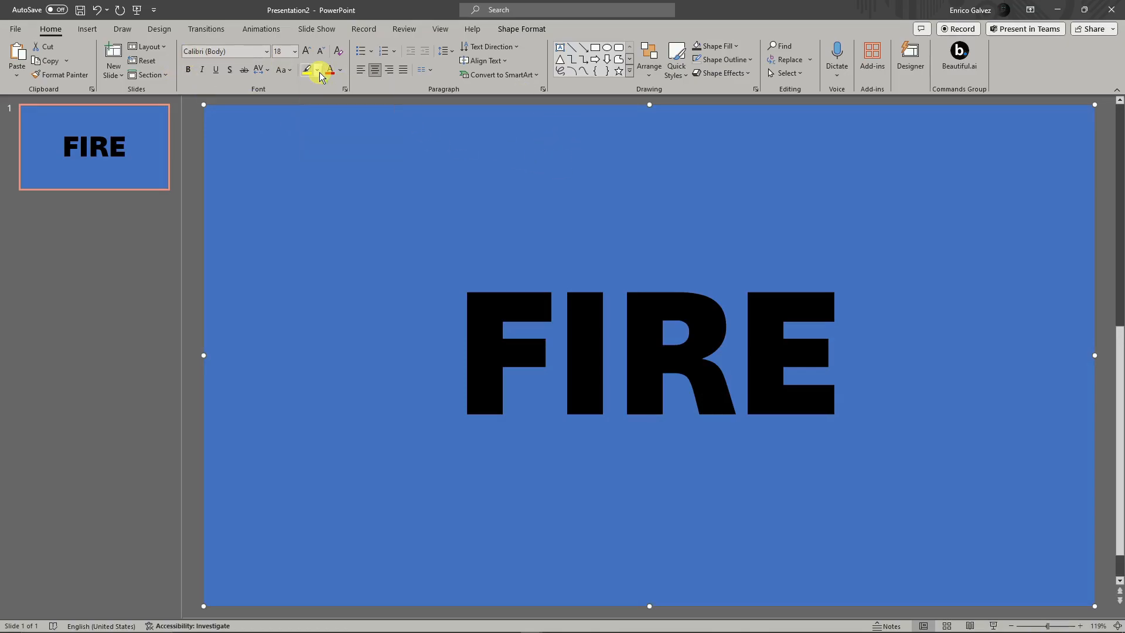
click(338, 70)
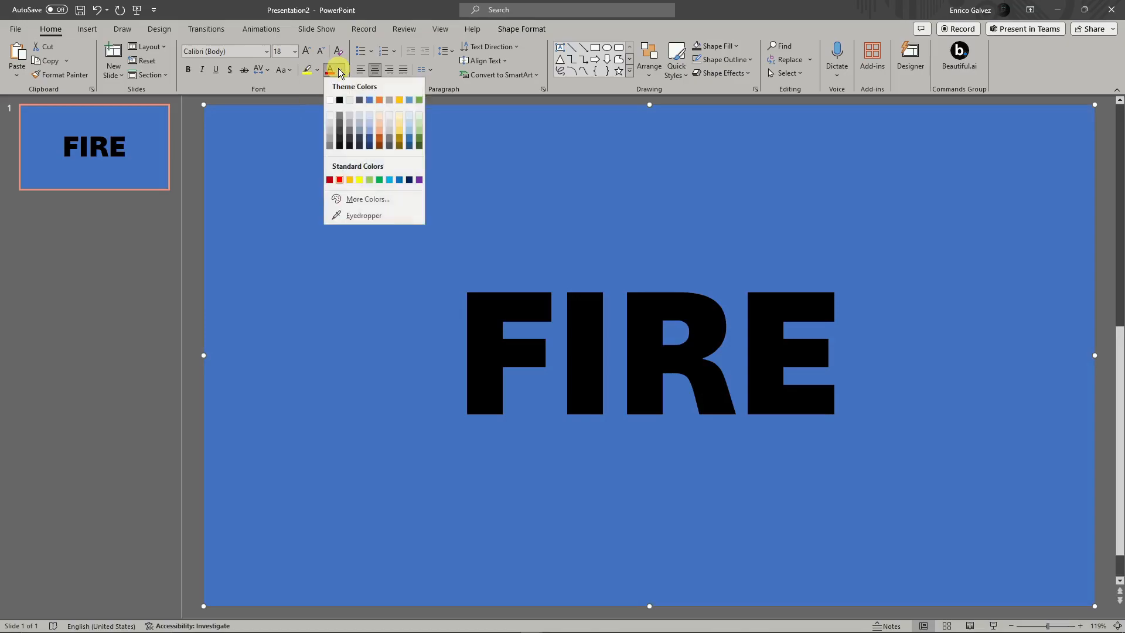
click(621, 218)
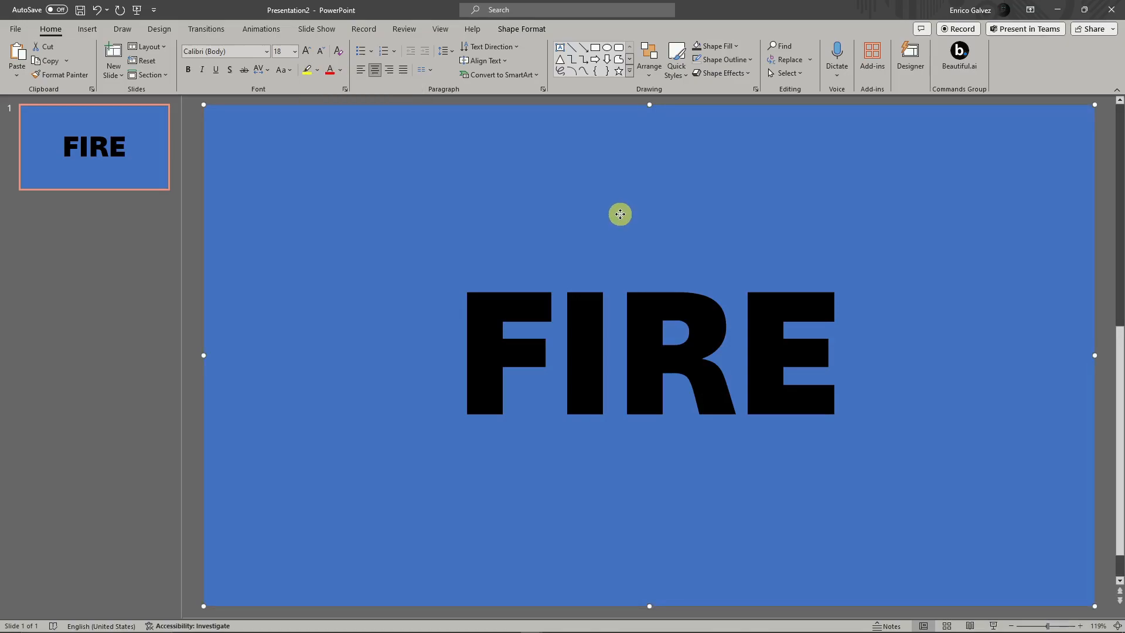
Change the full-slide rectangle's solid fill to a dark gray theme color.
right_click(621, 217)
click(691, 537)
click(999, 184)
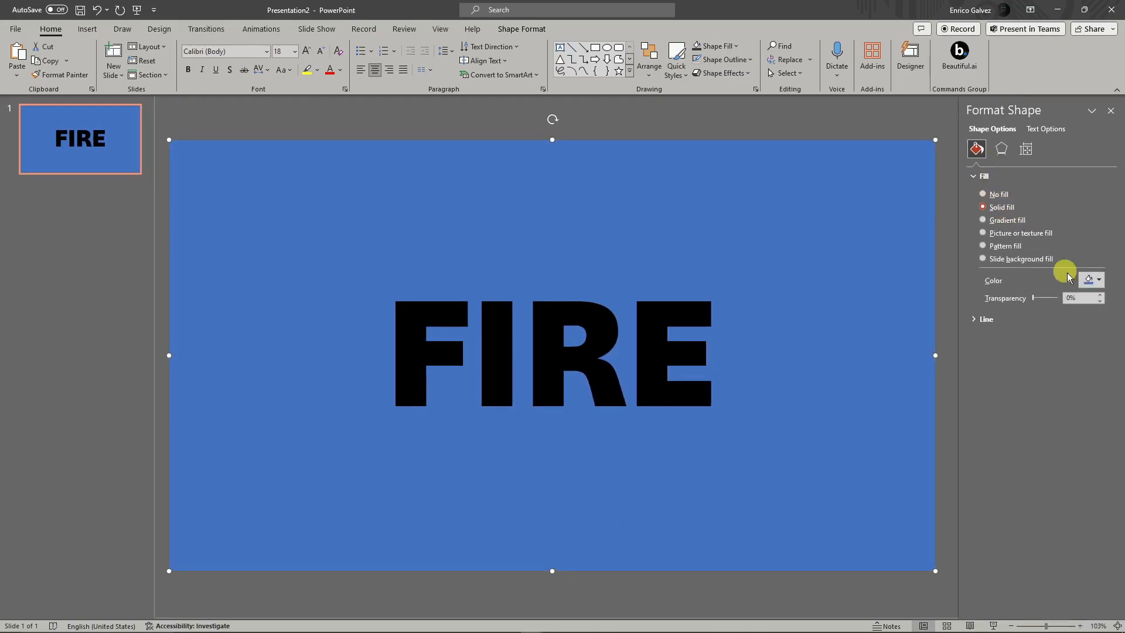
click(1091, 280)
click(1049, 334)
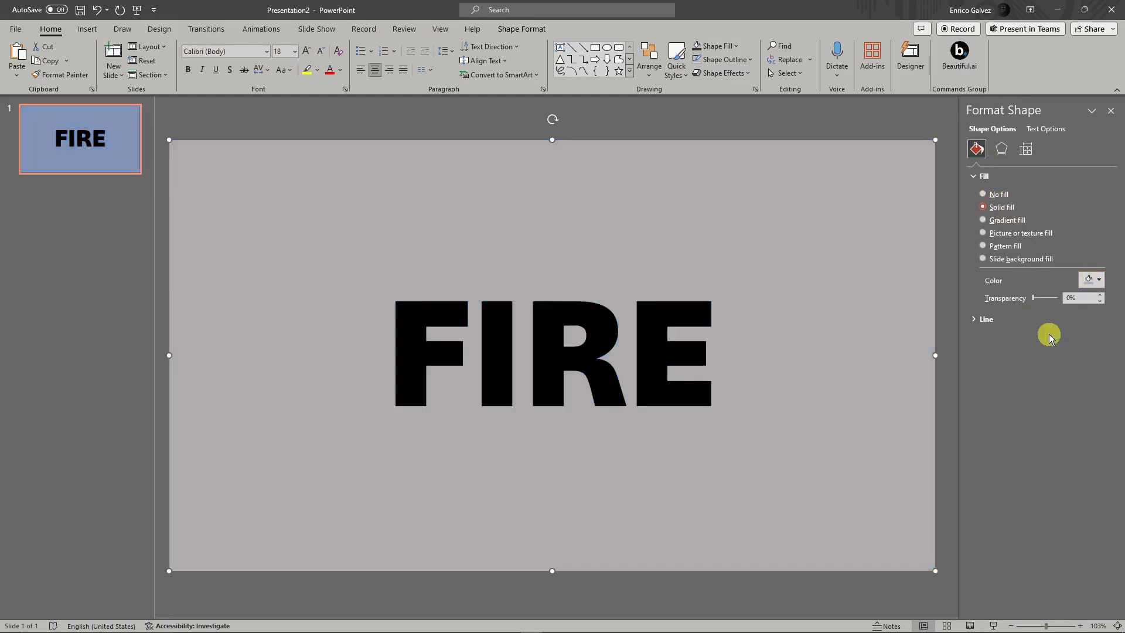
click(1090, 280)
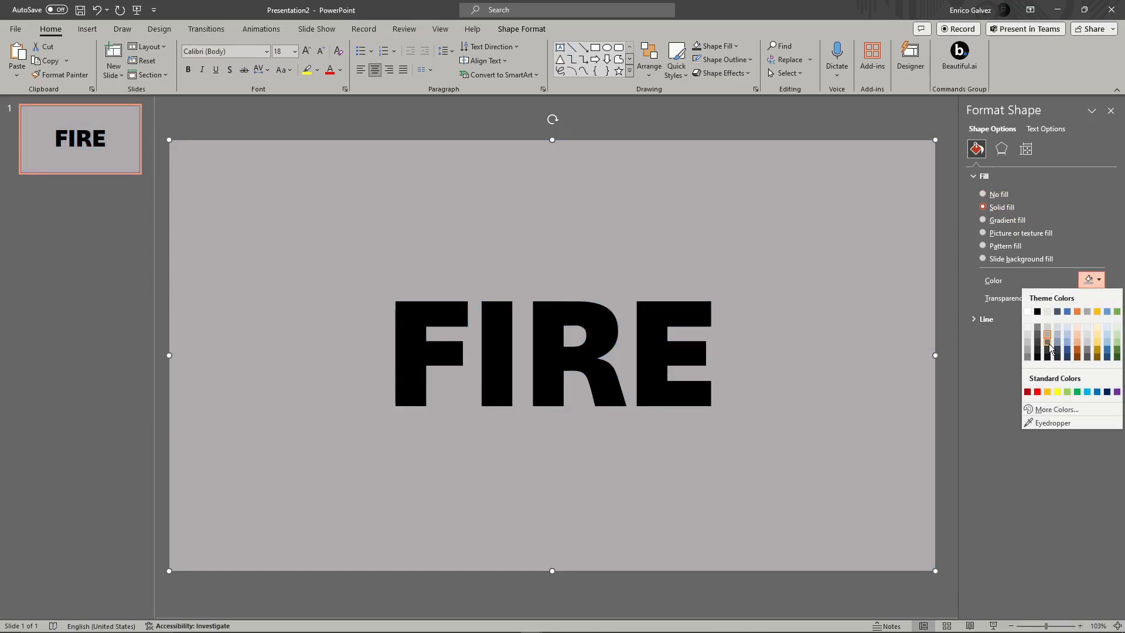
click(1049, 346)
click(58, 300)
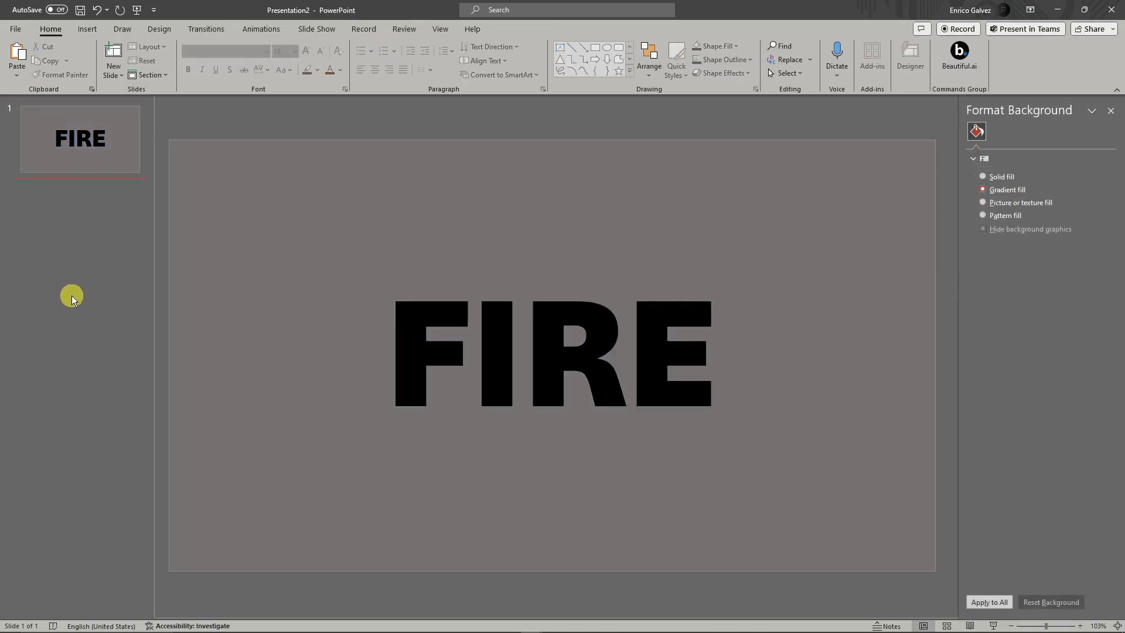
Merge the full-slide rectangle with the FIRE text so the letters are cut out of the rectangle.
click(291, 189)
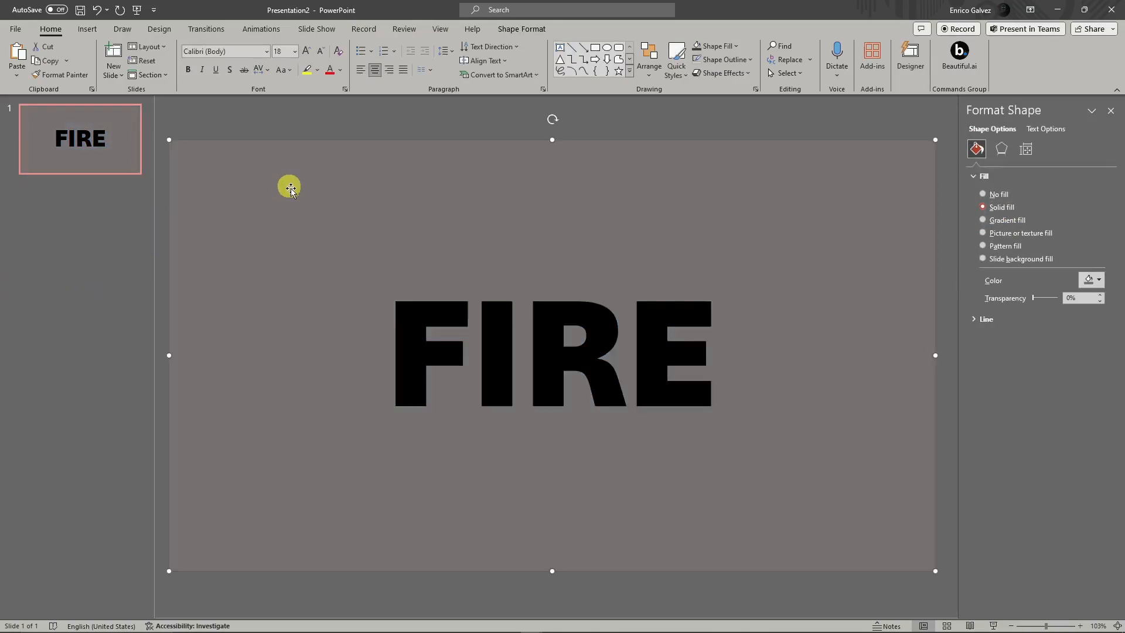
shift+click(405, 312)
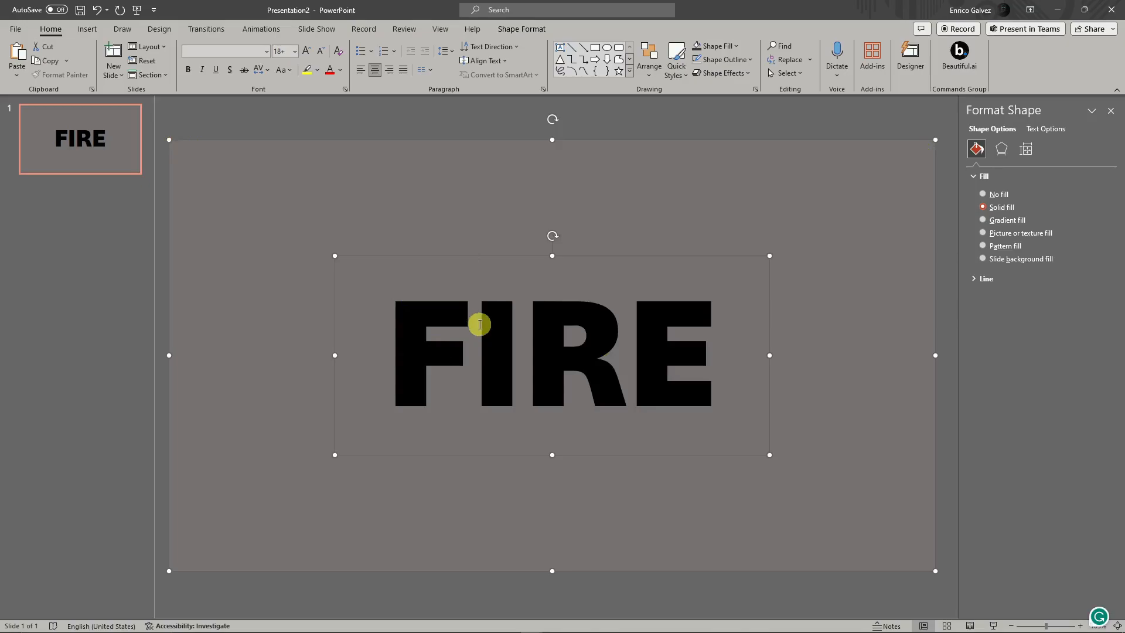
click(521, 30)
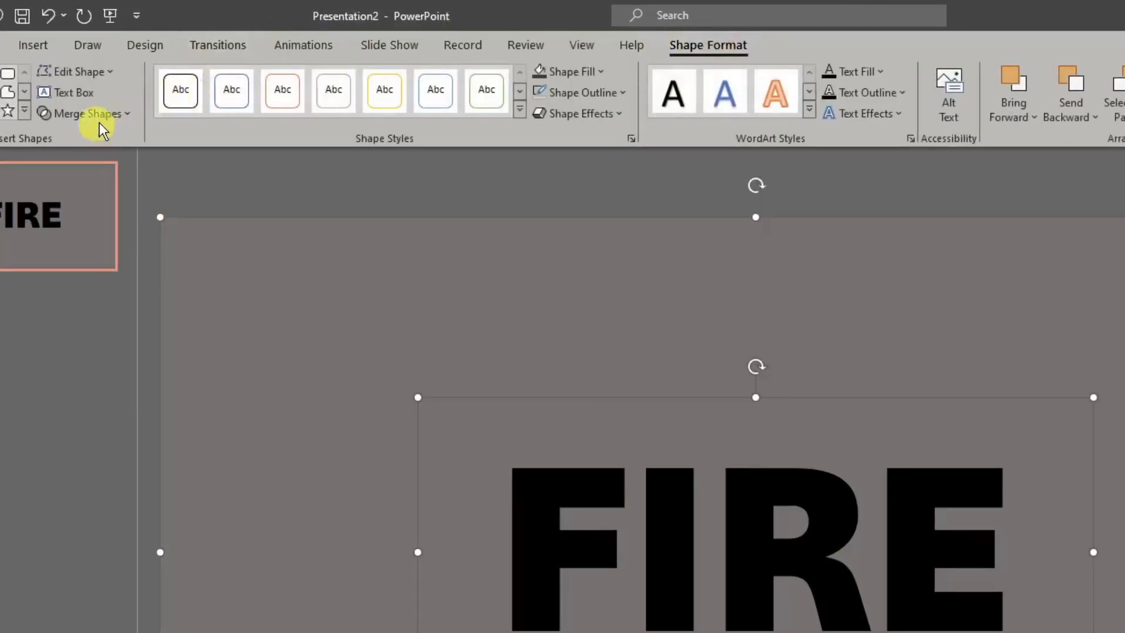
click(120, 117)
click(77, 241)
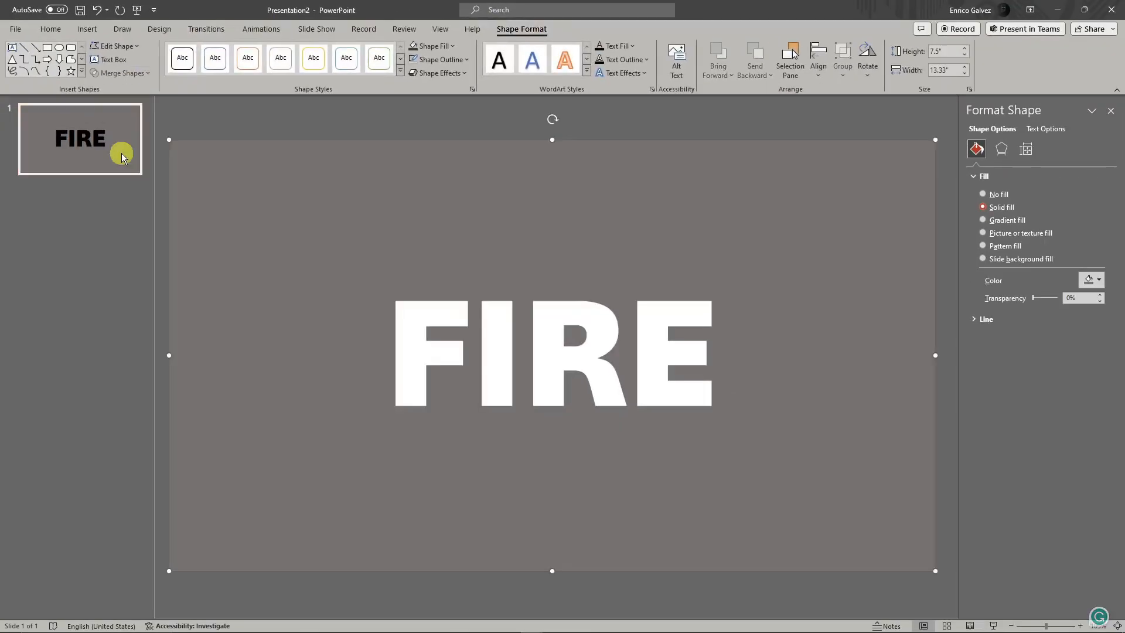
Close the formatting pane and zoom the slide out to 75%.
click(134, 226)
drag(415, 231, 219, 211)
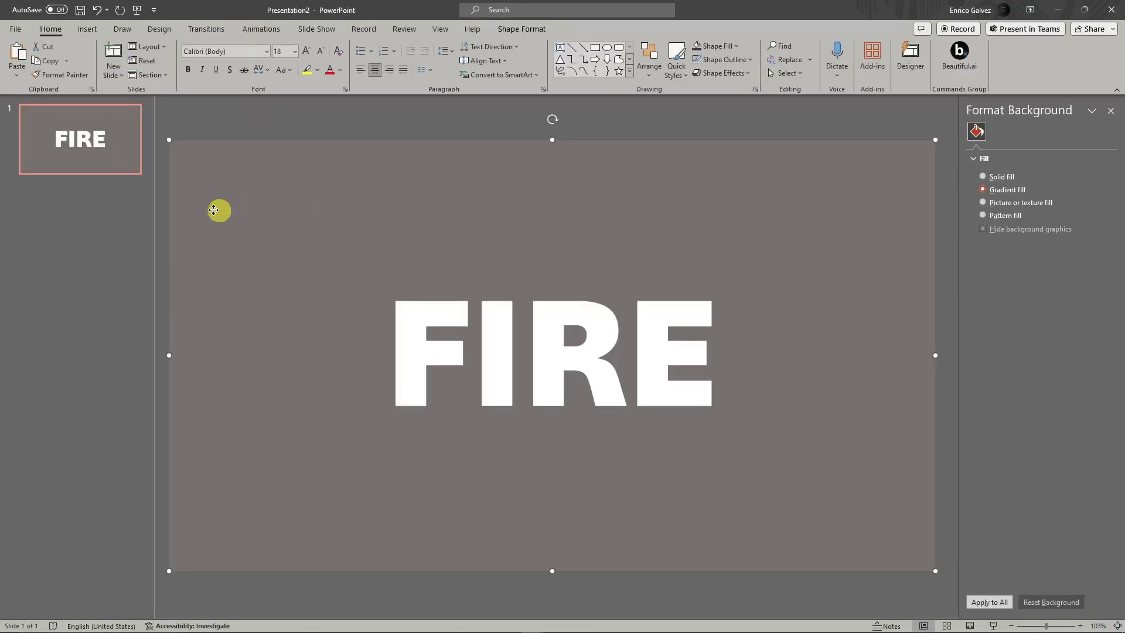
drag(385, 208, 573, 205)
click(1111, 111)
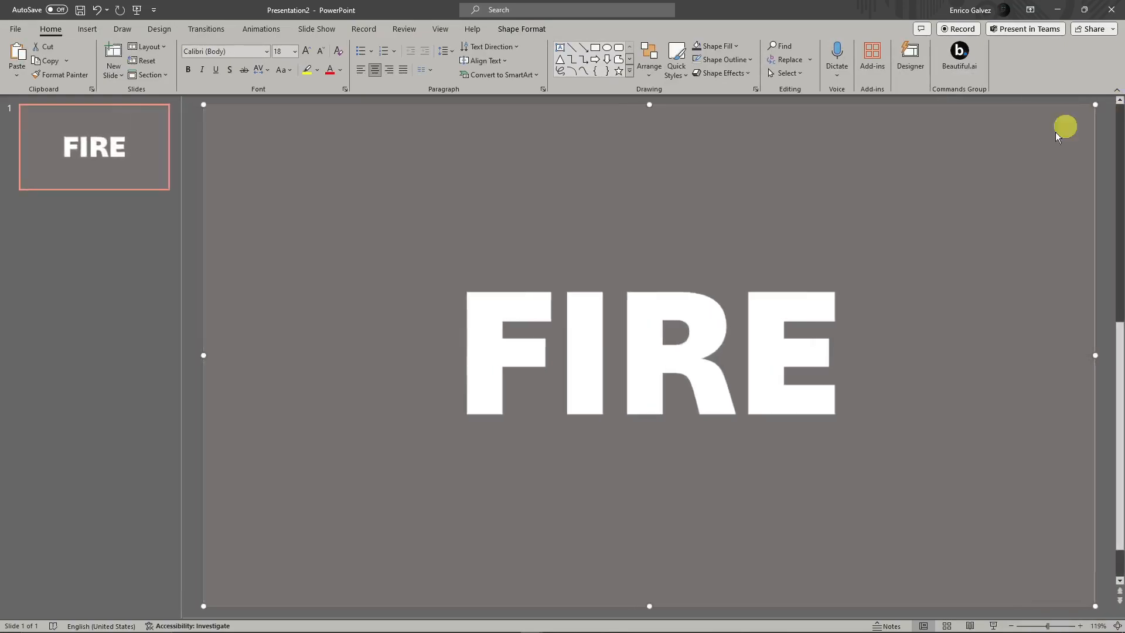
ctrl+scroll(614, 241, down, 4)
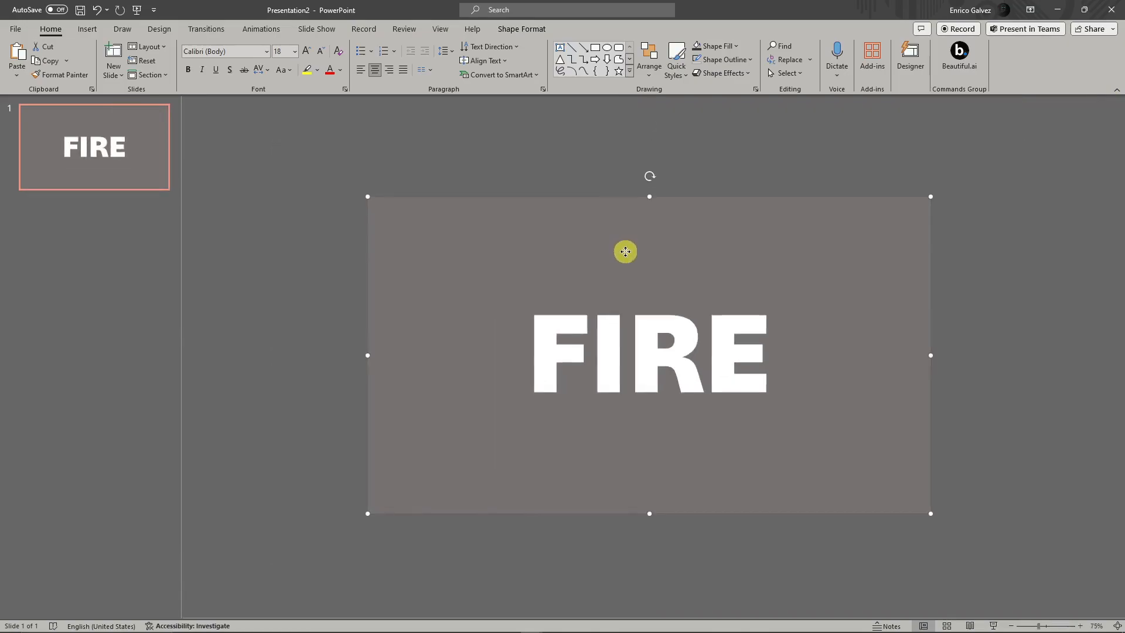
mouse_move(625, 252)
mouse_down()
mouse_move(530, 223)
mouse_move(648, 264)
mouse_move(626, 254)
mouse_up()
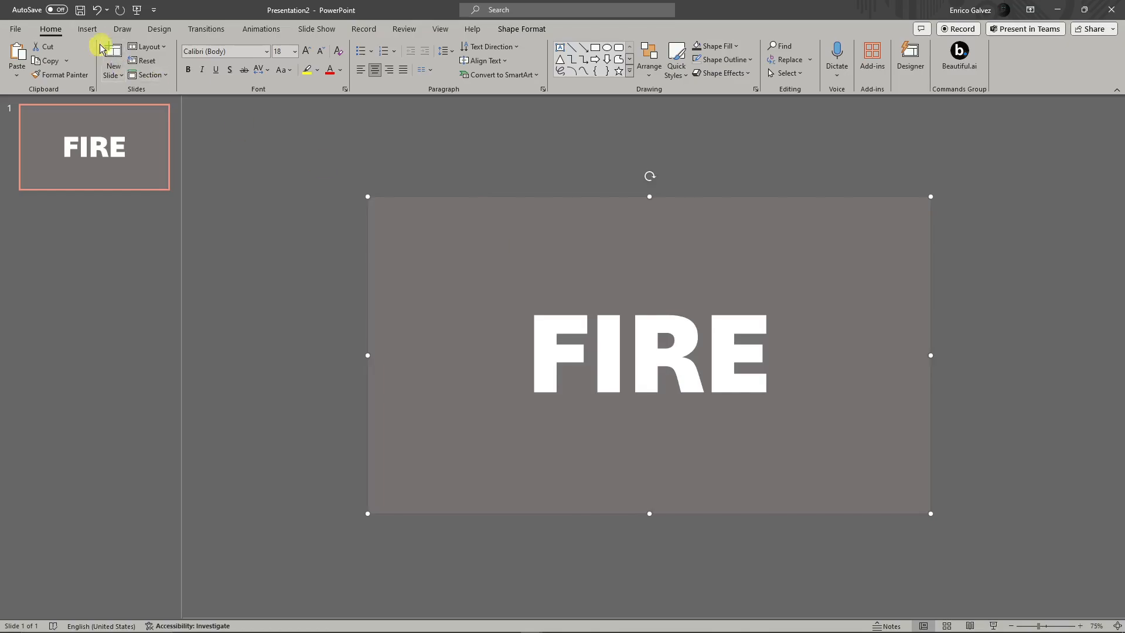
Insert the flame_-_9049 (540p) video from the Downloads folder over the FIRE cut-out and preview its playback.
click(88, 29)
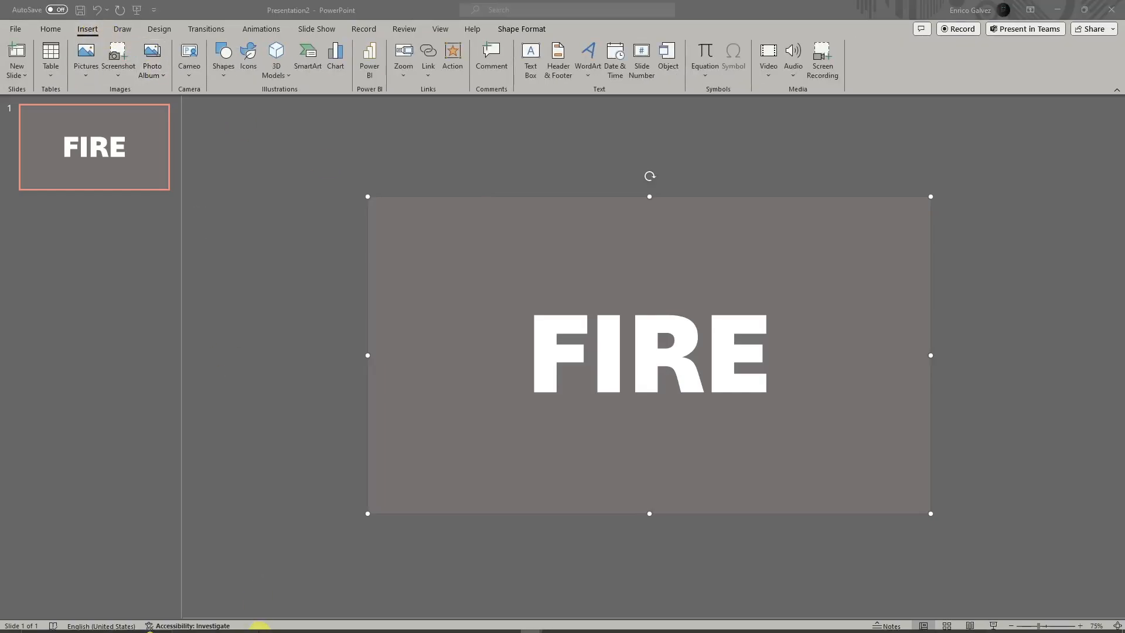
mouse_move(228, 628)
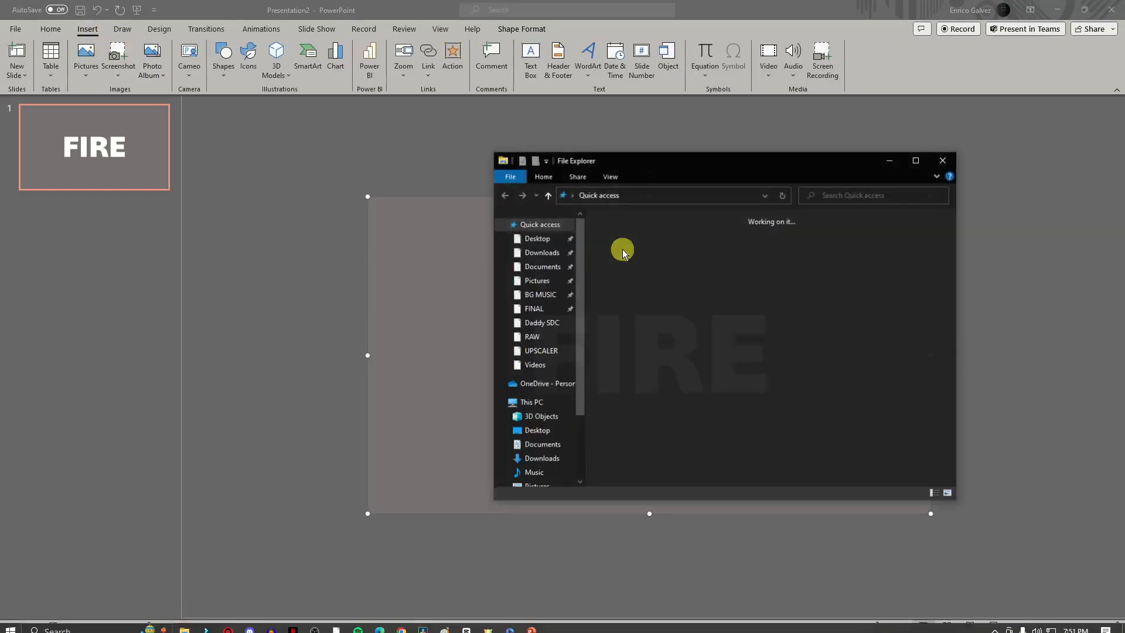
drag(645, 158, 913, 196)
click(809, 289)
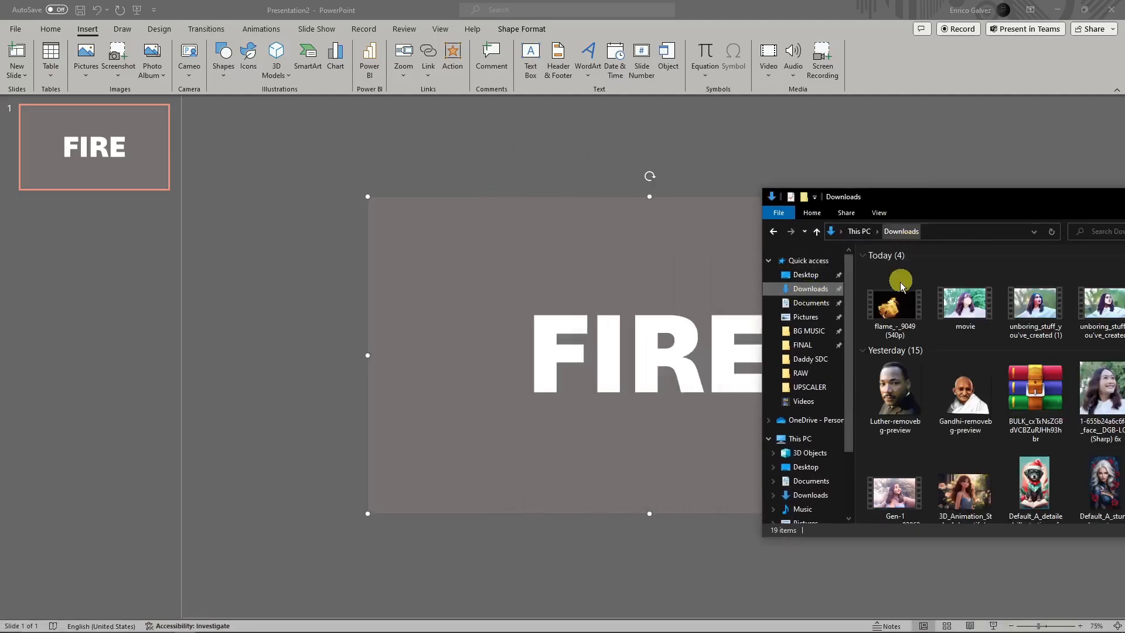
click(979, 205)
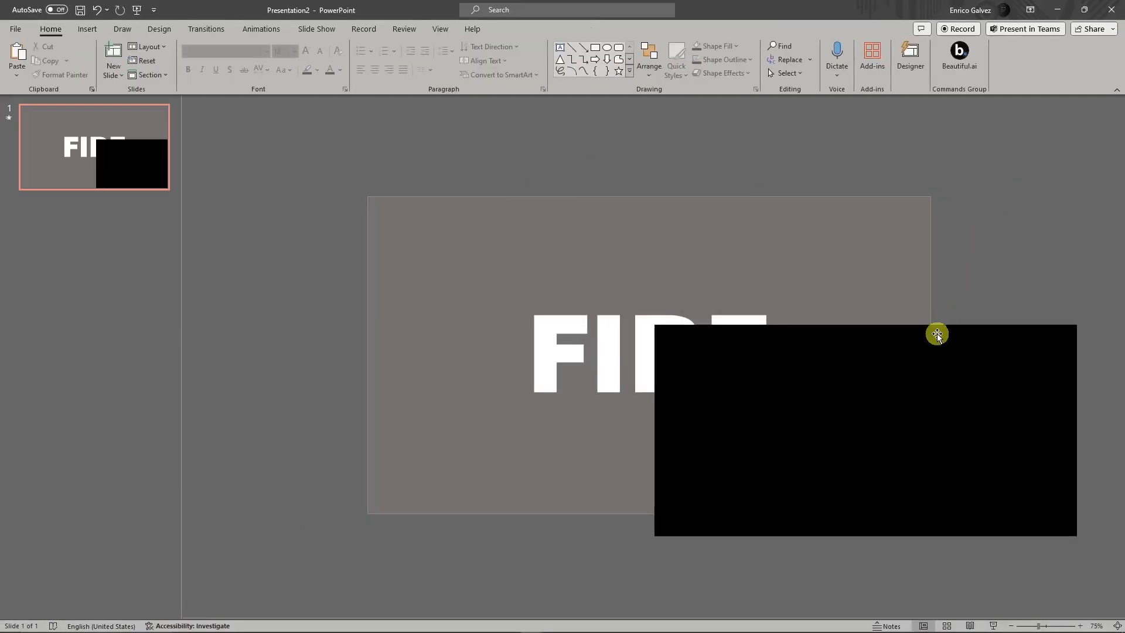
click(938, 335)
drag(943, 339, 832, 294)
click(559, 501)
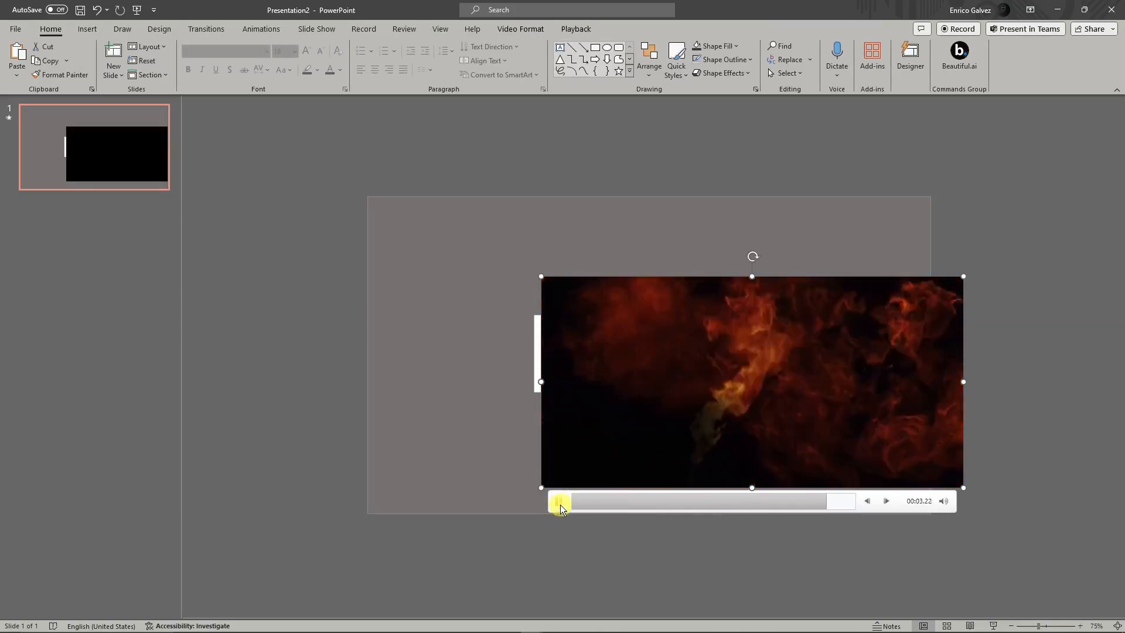
click(559, 501)
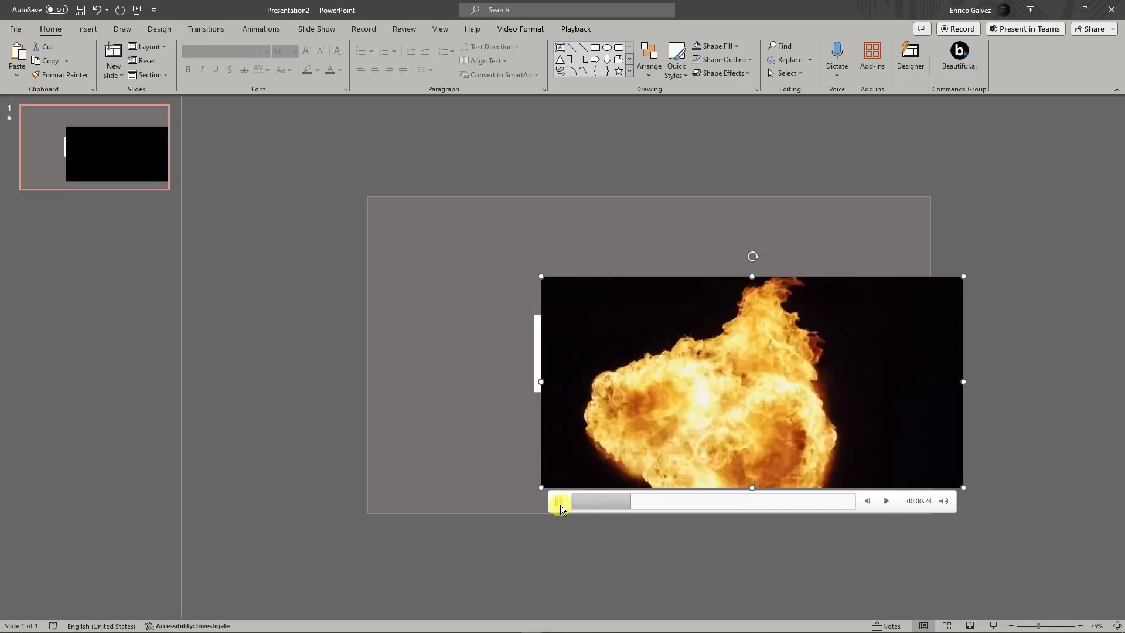
Align the flame video with the slide's right edge and send it to the back behind the FIRE cut-out.
drag(899, 354, 867, 352)
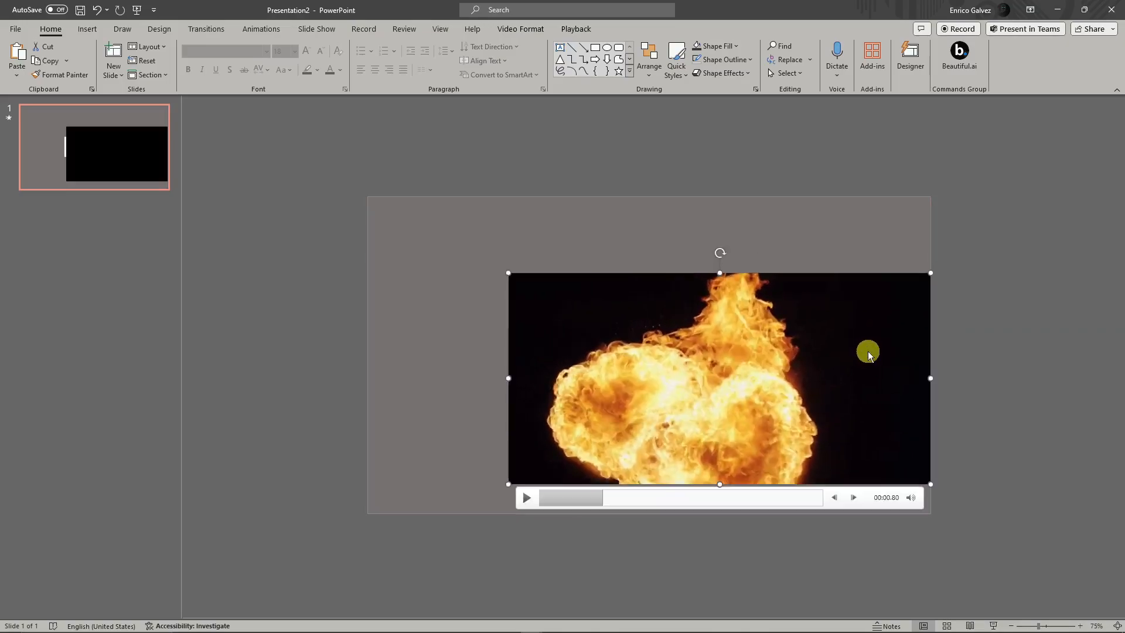
right_click(868, 355)
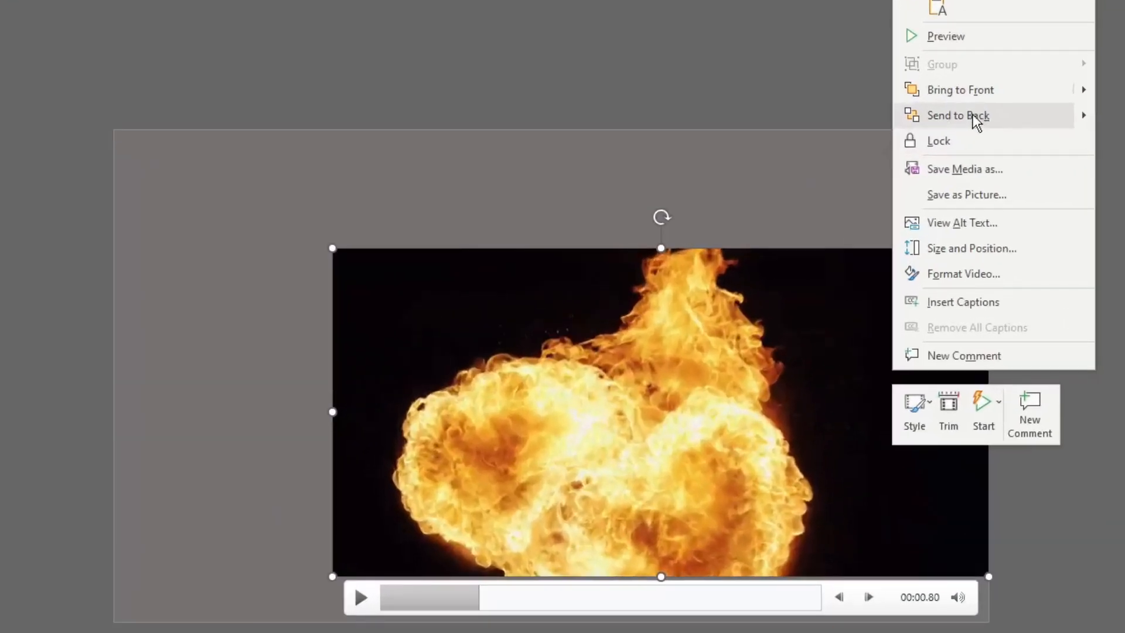
click(920, 187)
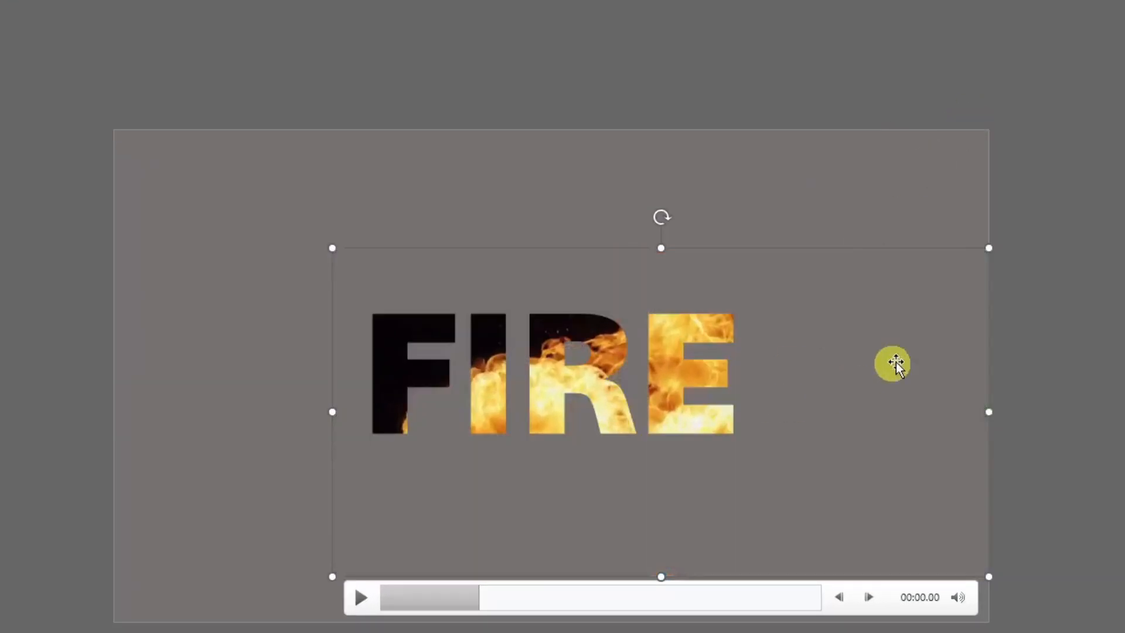
Stretch the flame video wider past the slide's right edge and realign the cut-out rectangle with the slide.
click(891, 364)
drag(939, 387, 922, 386)
drag(980, 292, 925, 315)
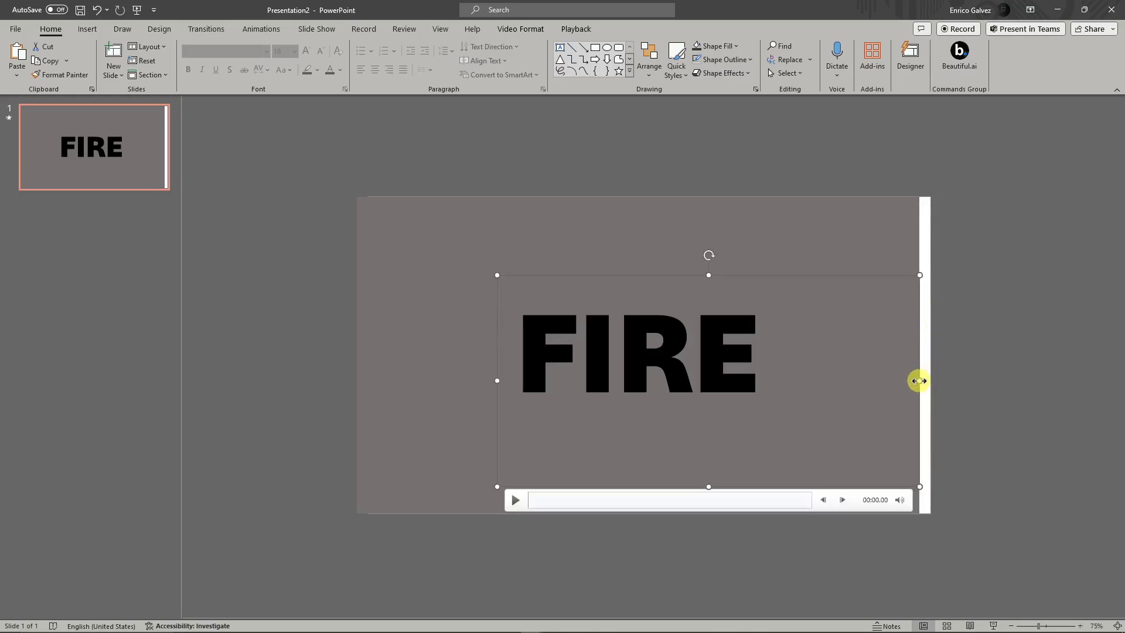
drag(919, 379, 976, 382)
drag(861, 232, 871, 233)
click(948, 301)
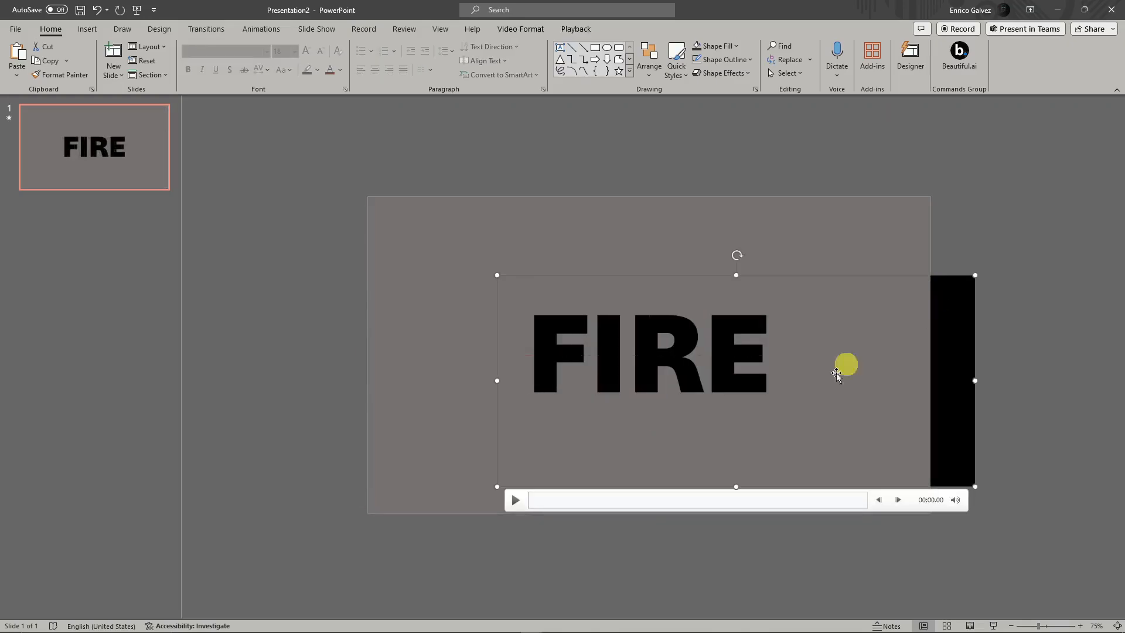
Nudge the flame video slightly upward and play it to check how the fire fills the letters.
click(514, 502)
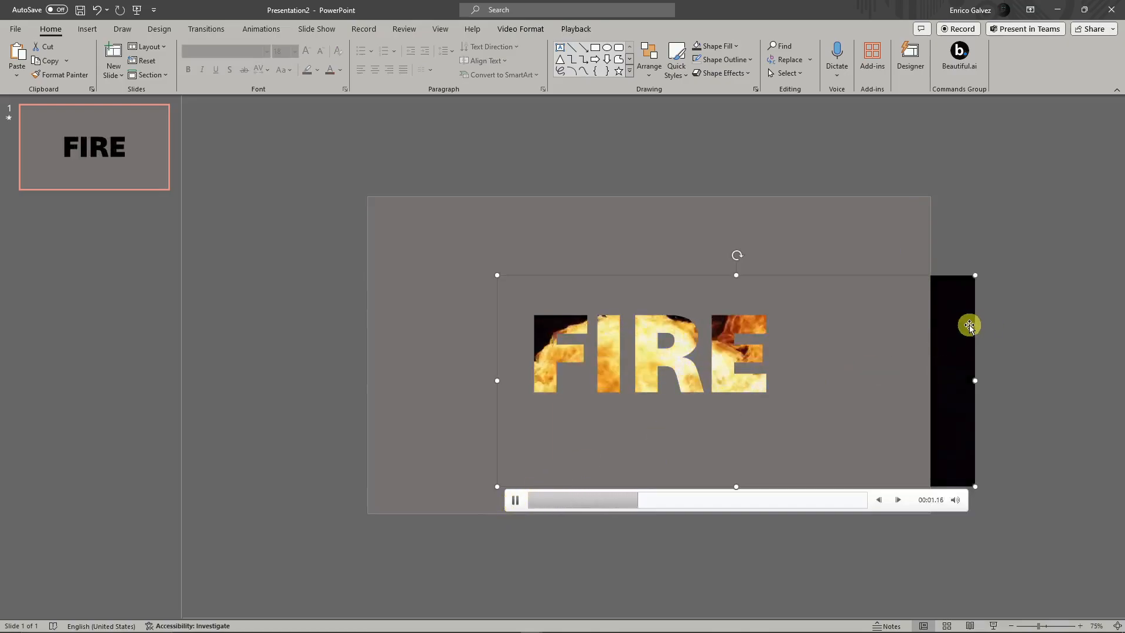
drag(969, 324, 968, 314)
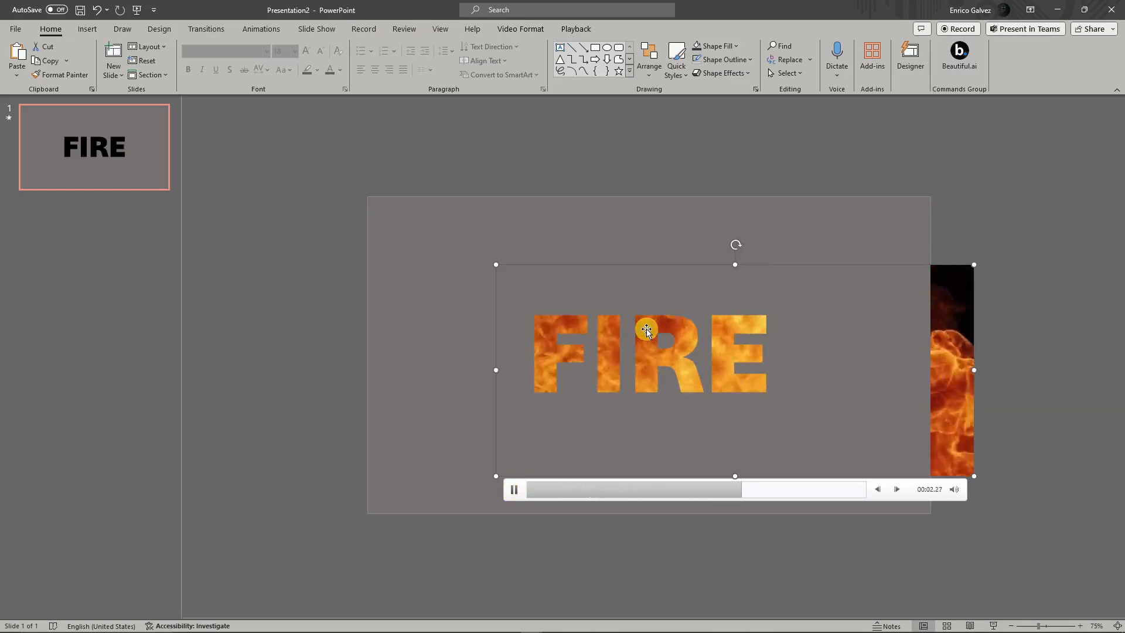
click(516, 493)
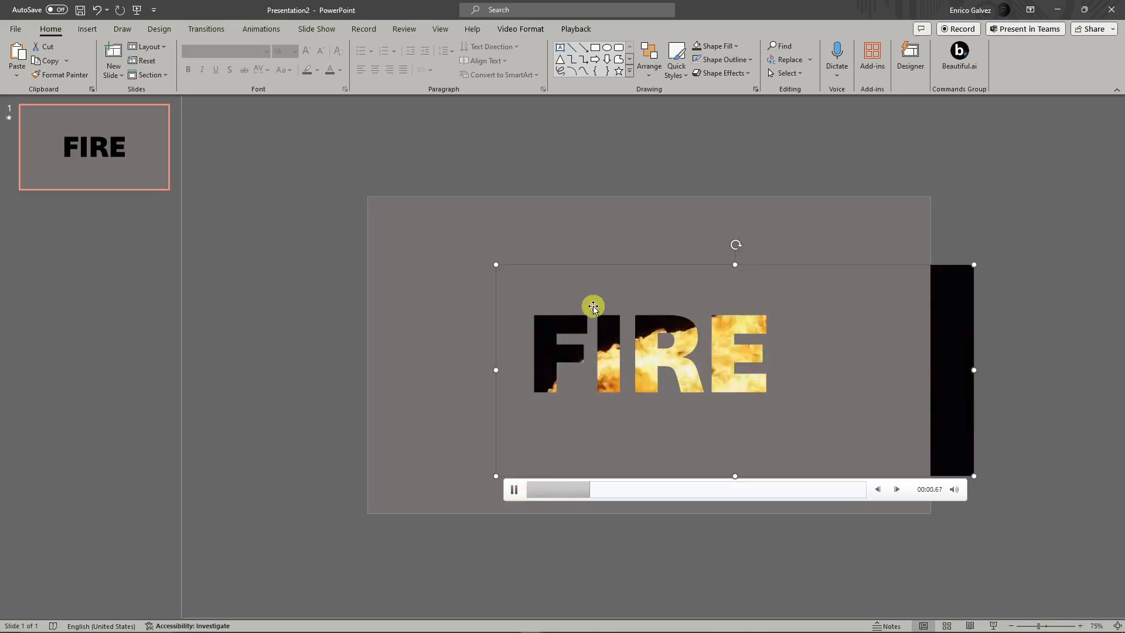
click(516, 494)
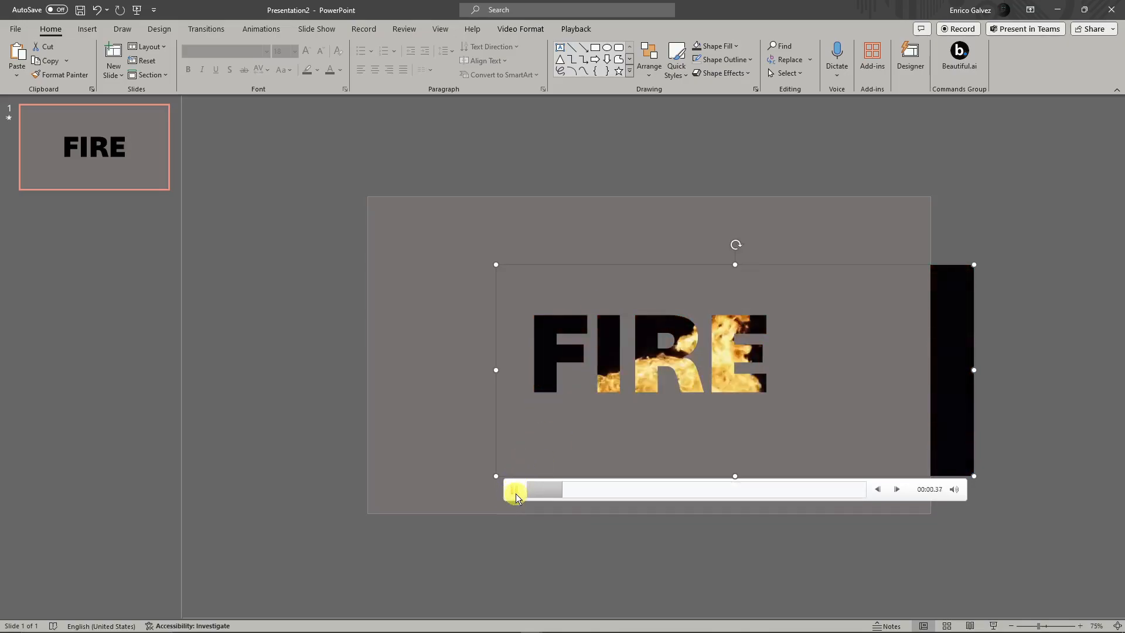
click(514, 493)
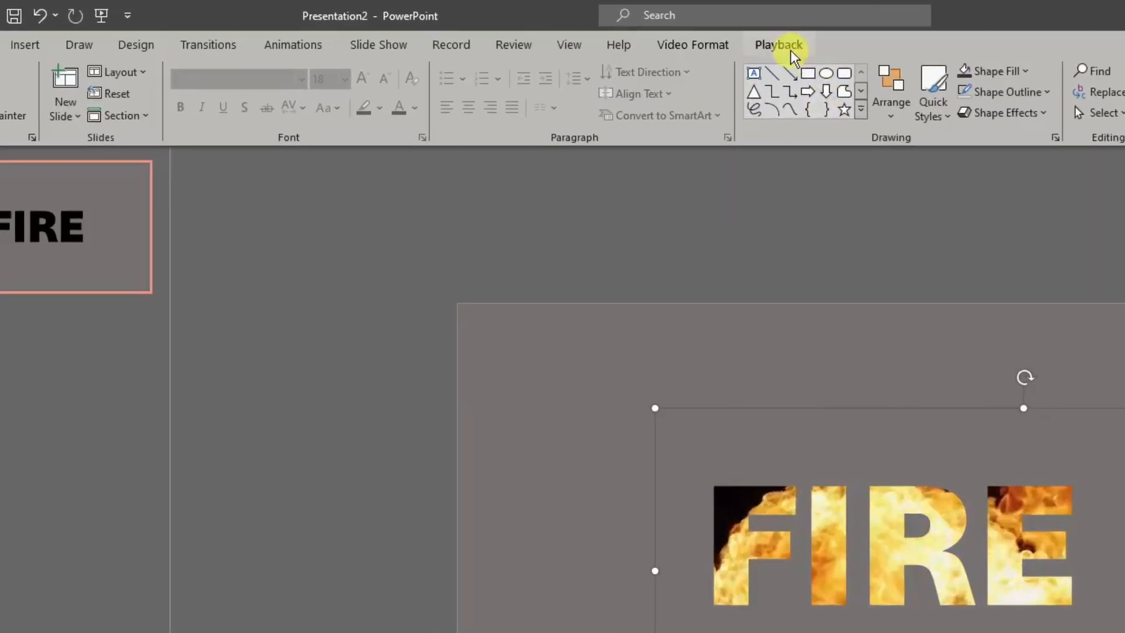
Trim the flame video to start at 00:01.044 and end at 00:02.232.
click(583, 33)
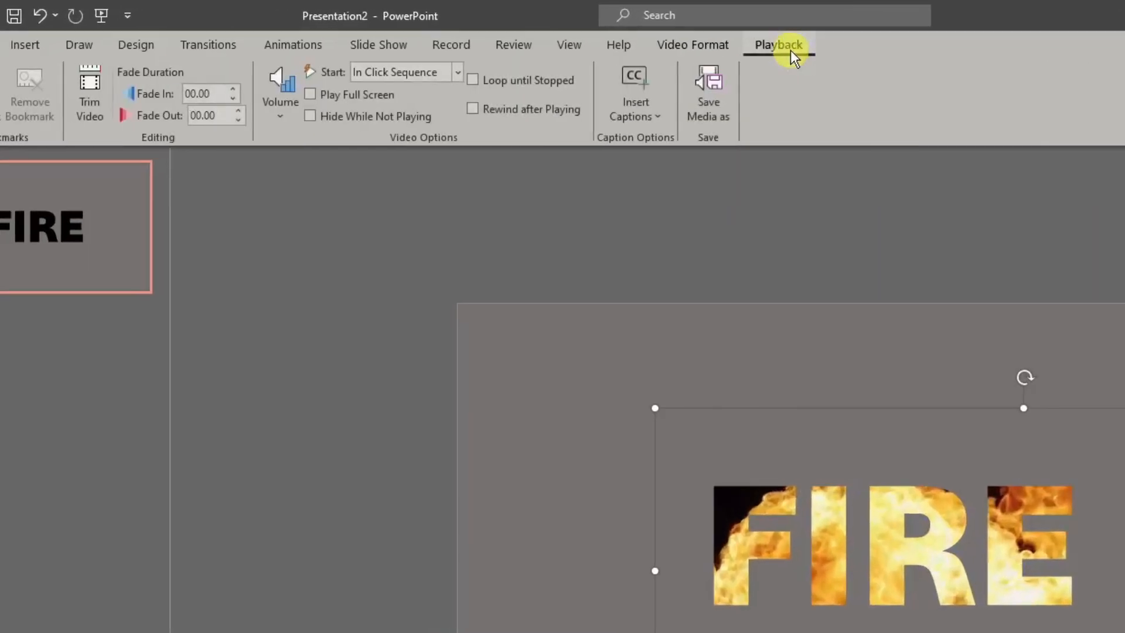
click(89, 82)
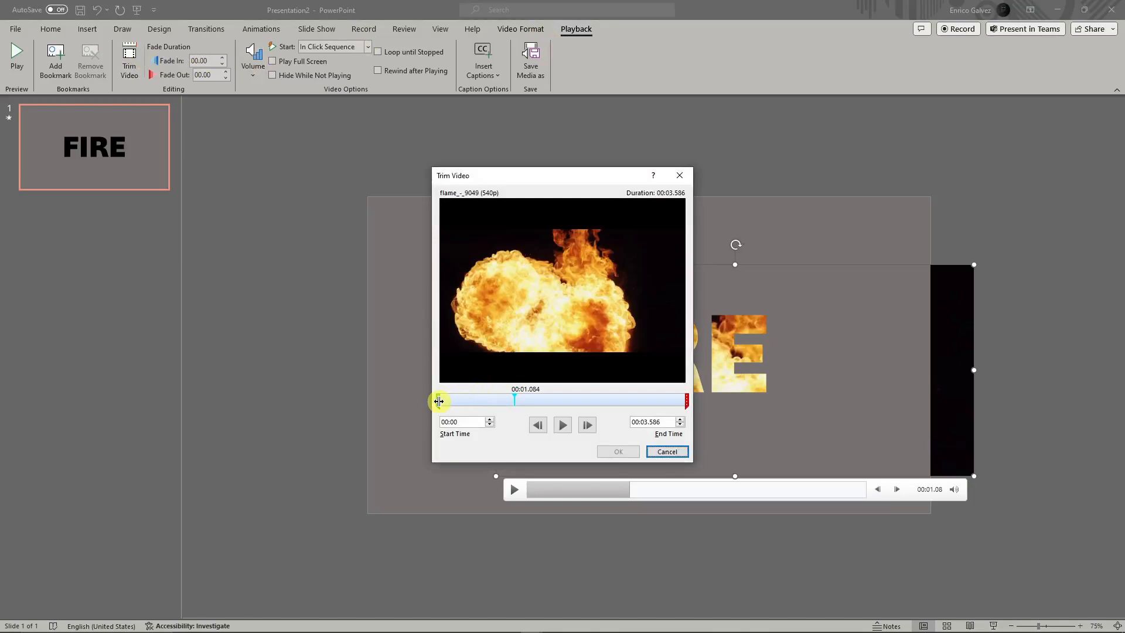
drag(439, 401, 490, 403)
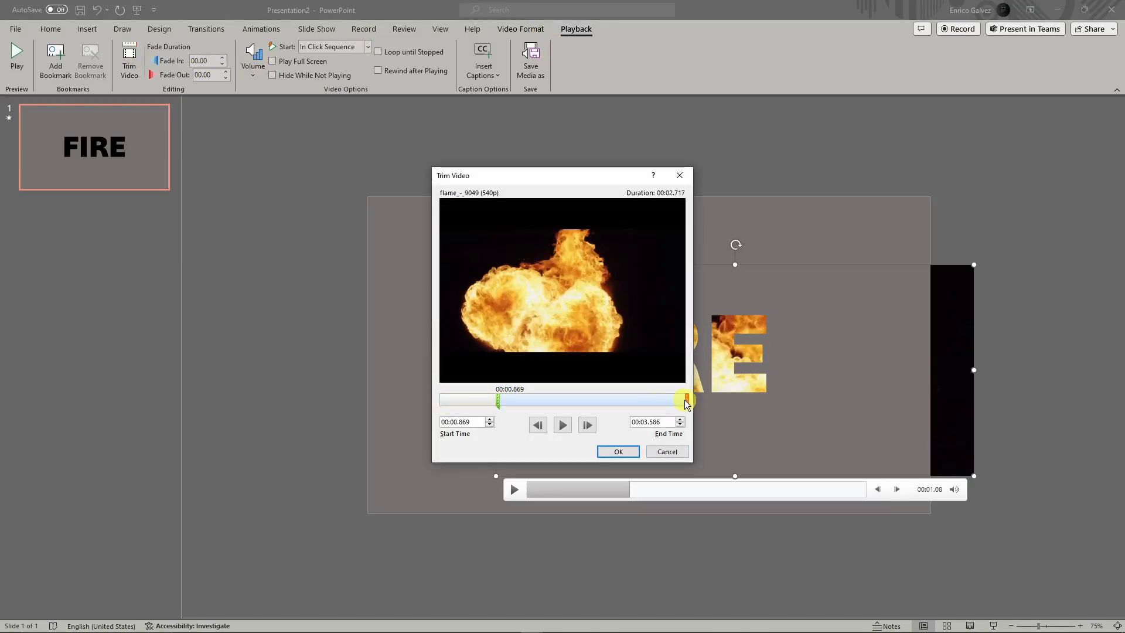
drag(687, 402, 593, 398)
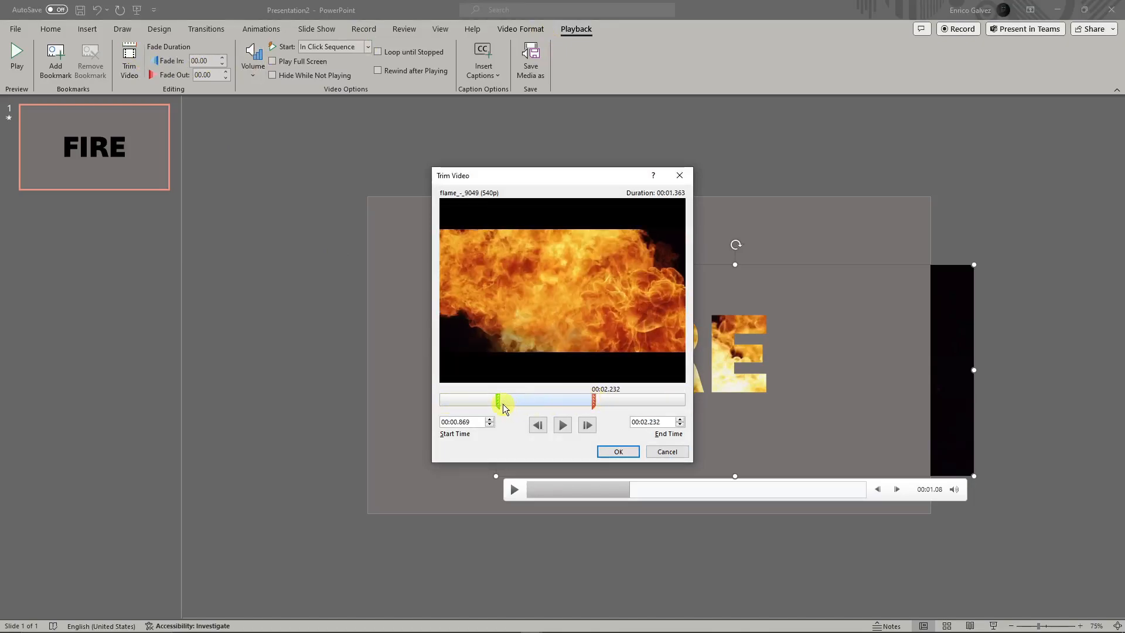
drag(503, 403, 510, 403)
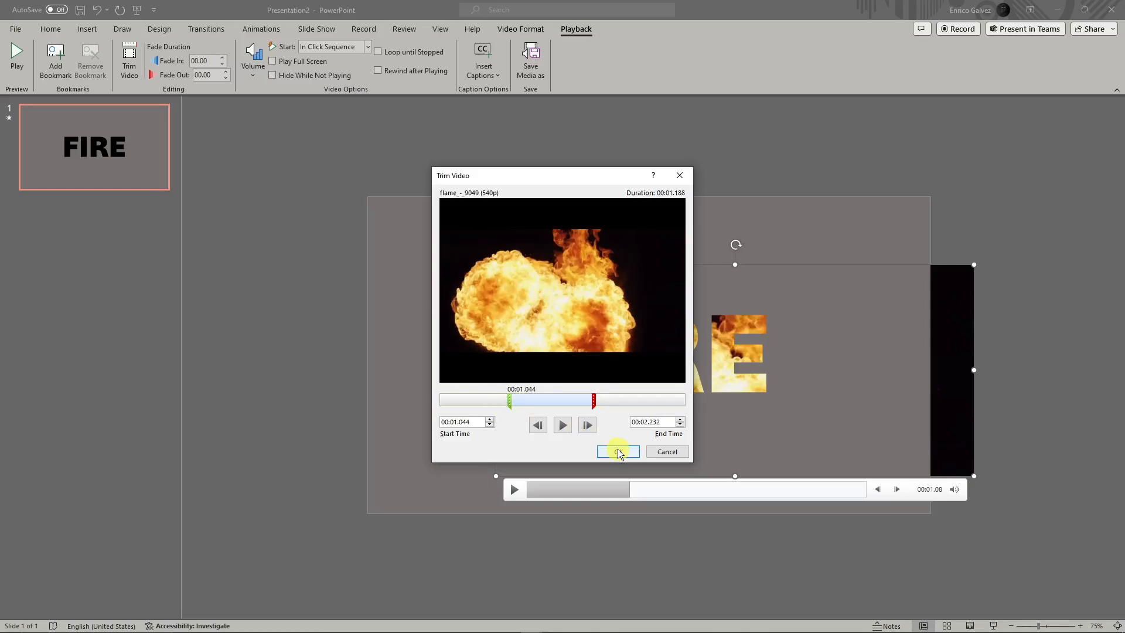
click(618, 452)
Play the trimmed flame video to check how the fire fills the FIRE letters.
click(515, 491)
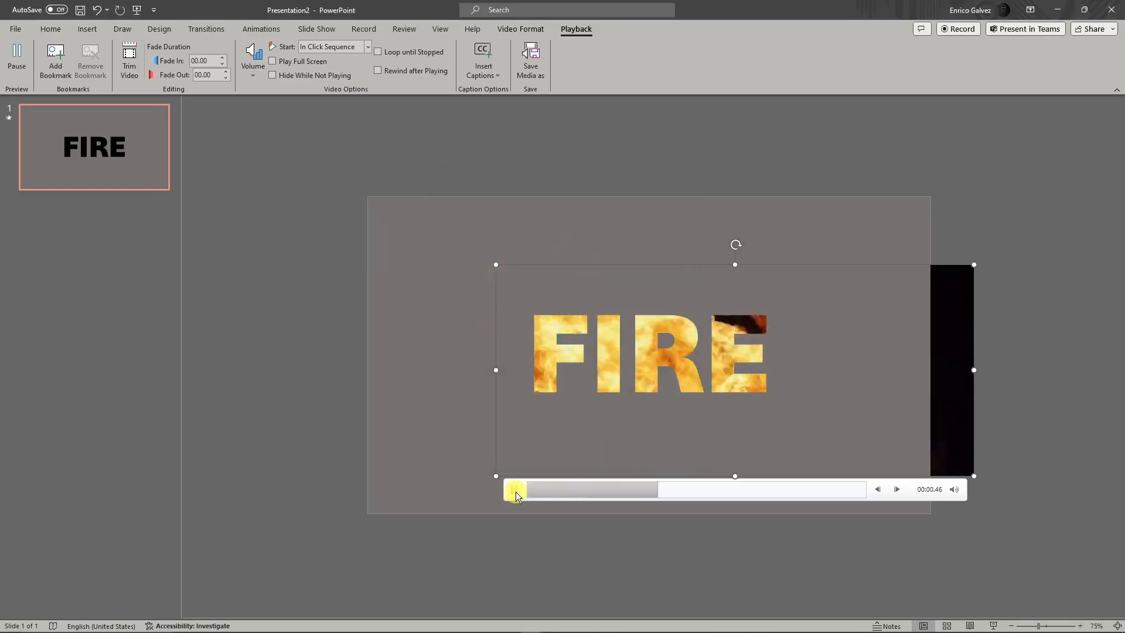
click(516, 492)
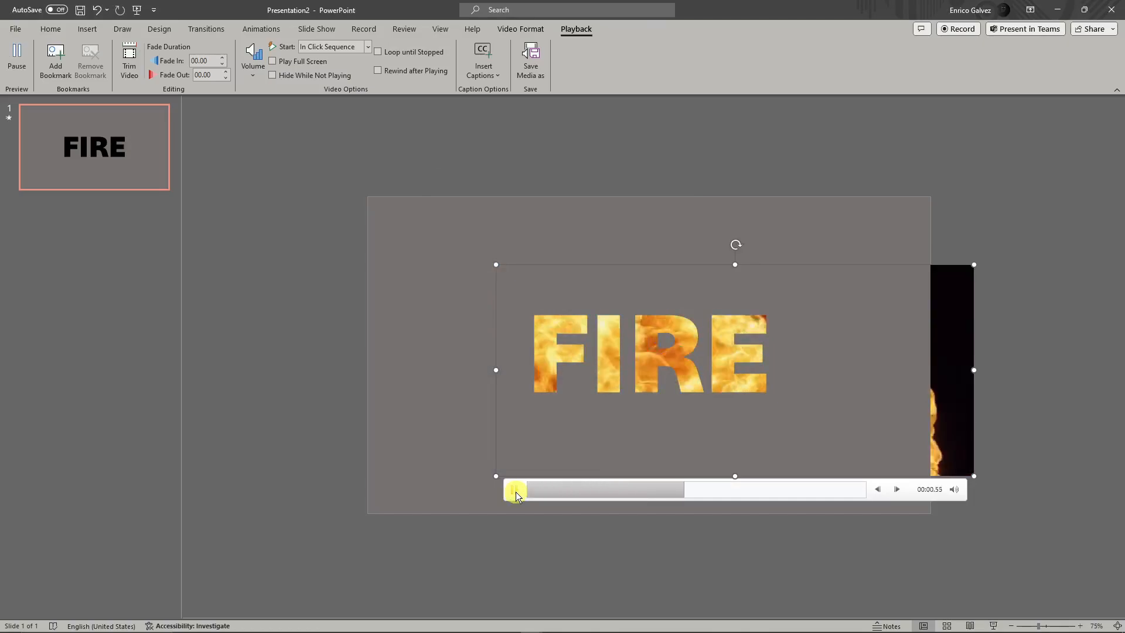
click(516, 491)
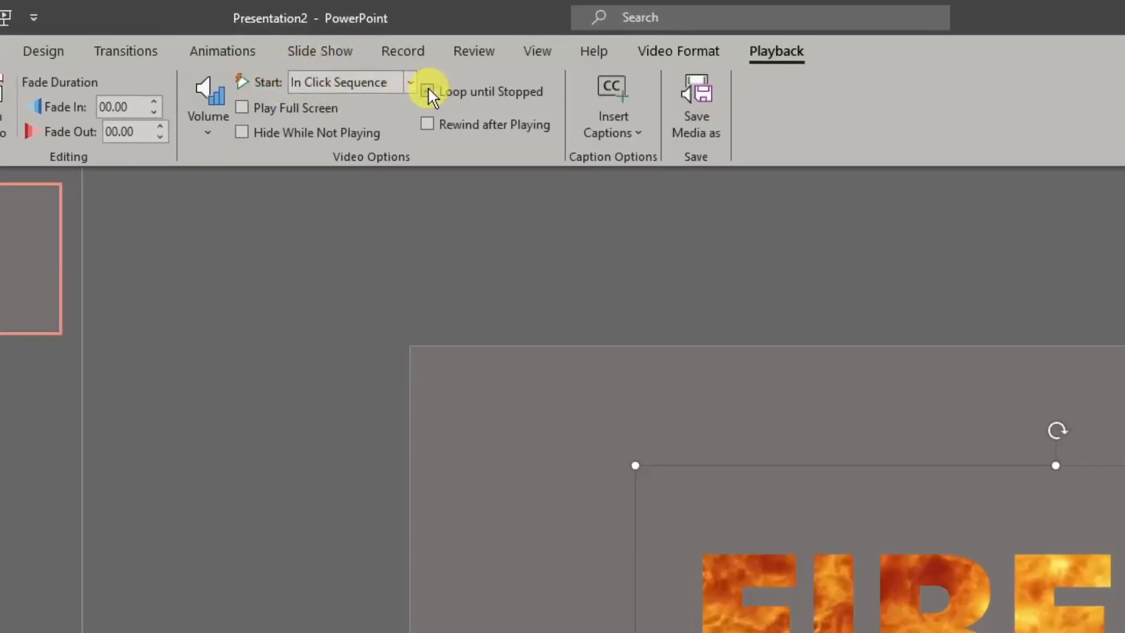
Set the flame video to loop until stopped and start automatically, and preview the playback.
click(428, 89)
click(413, 83)
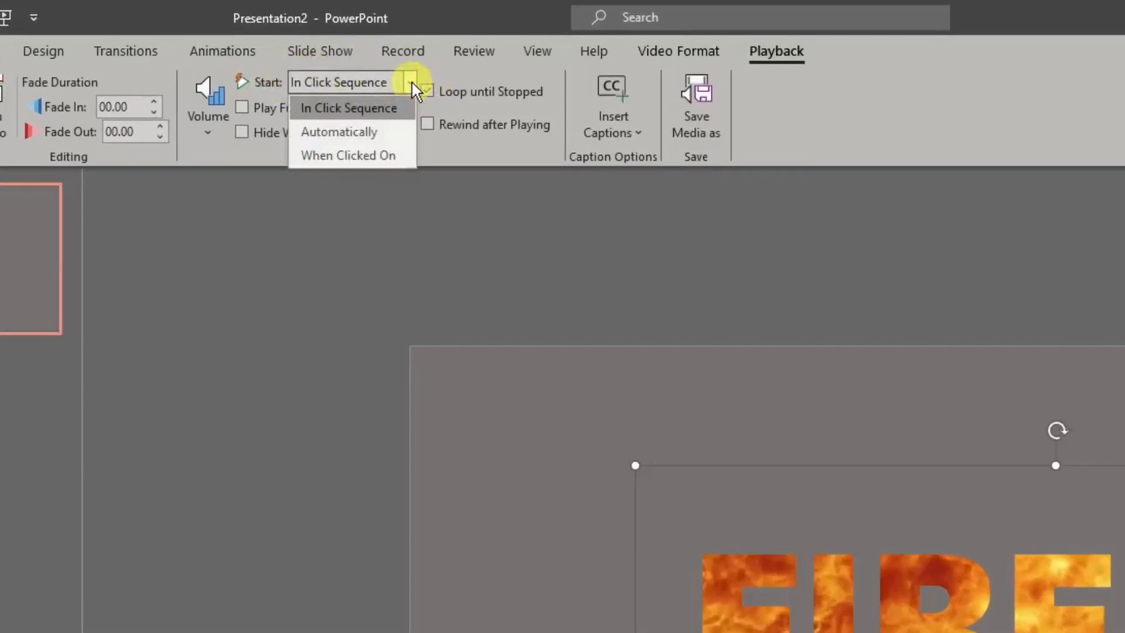
click(355, 132)
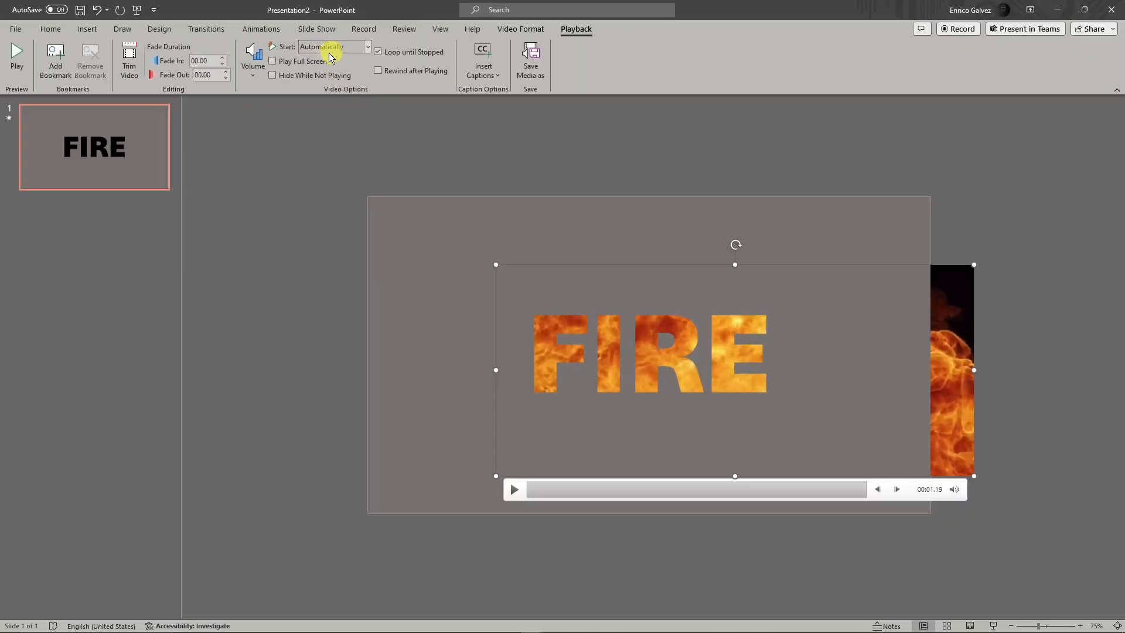
click(519, 493)
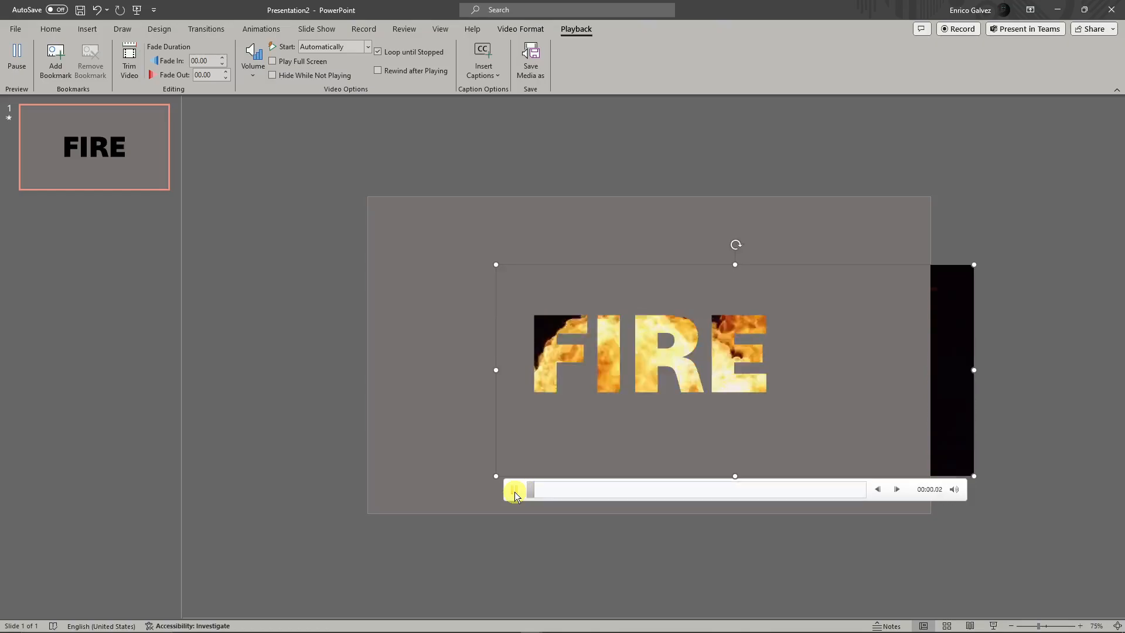
Replay the trimmed flame video in the editing view to check the fire inside the FIRE letters.
click(789, 564)
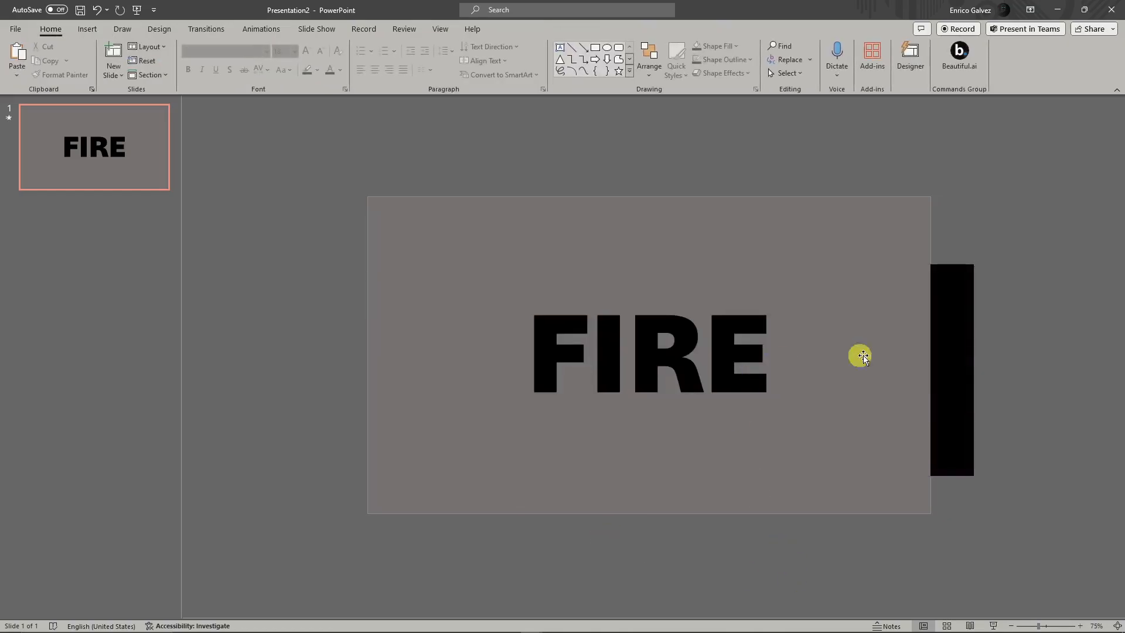
click(970, 338)
click(512, 493)
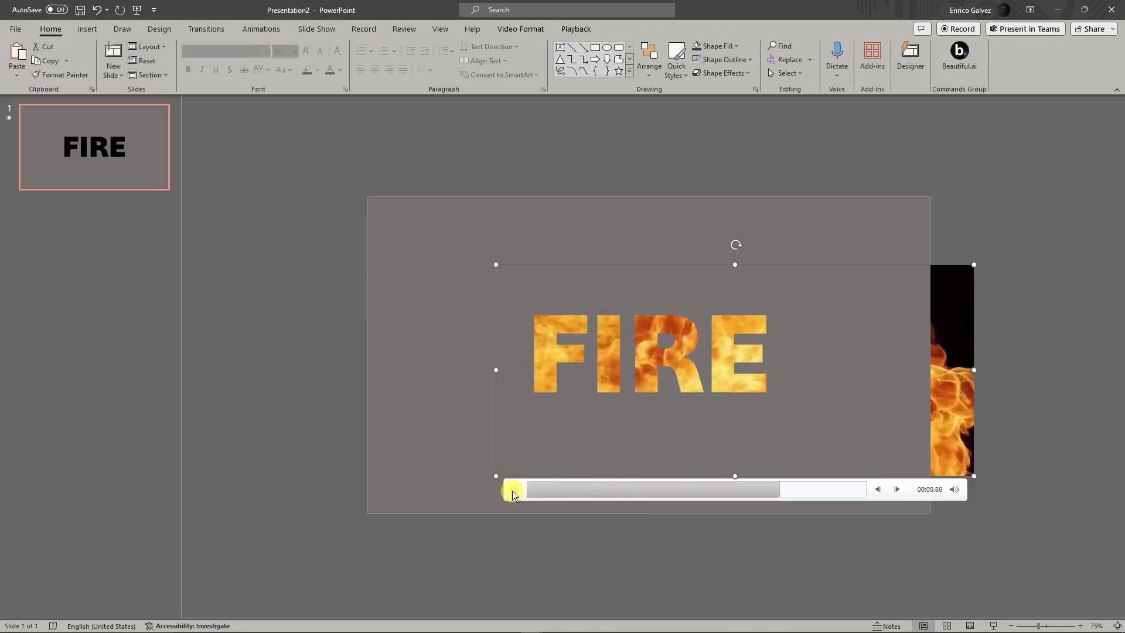
click(726, 611)
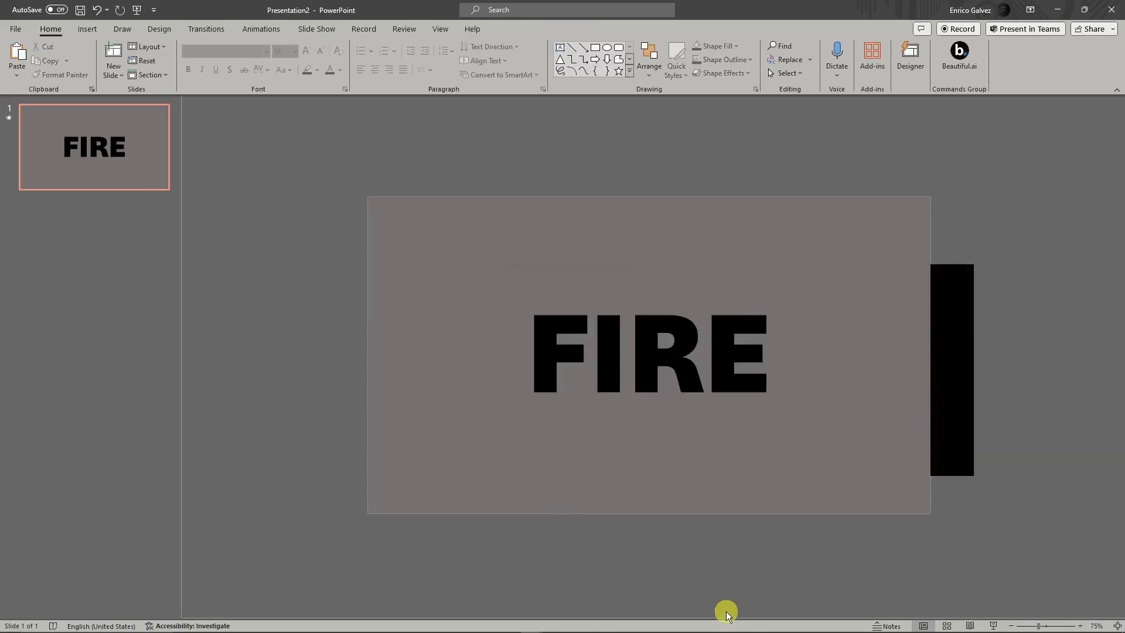
click(508, 350)
click(620, 344)
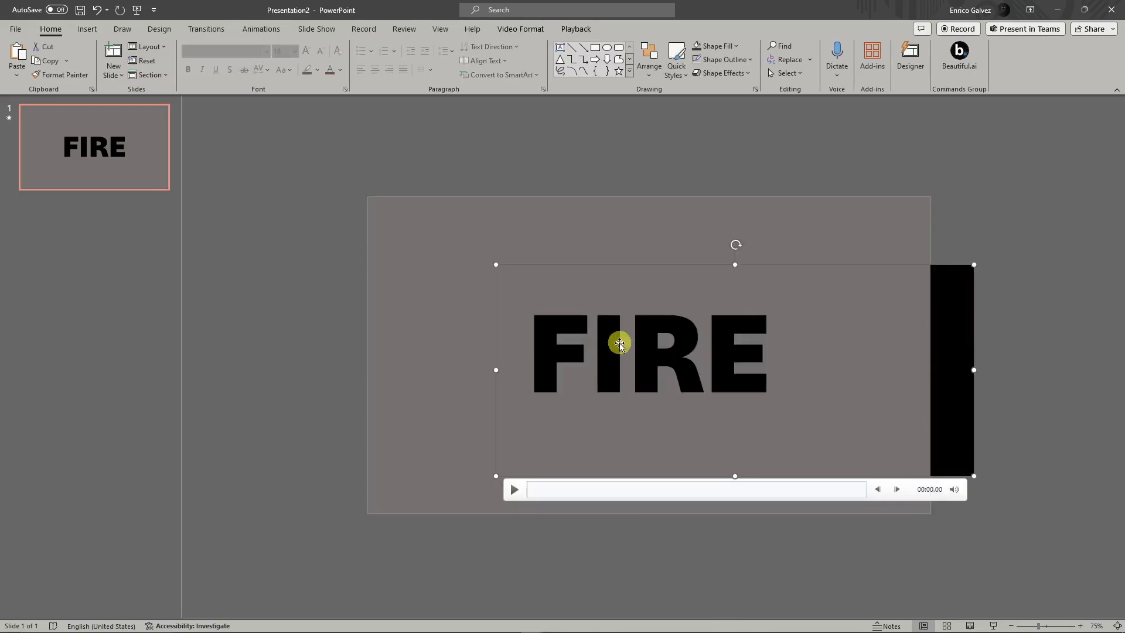
Show the shadow effects of the gray cut-out rectangle and apply the outer shadow preset offset to the right.
click(493, 235)
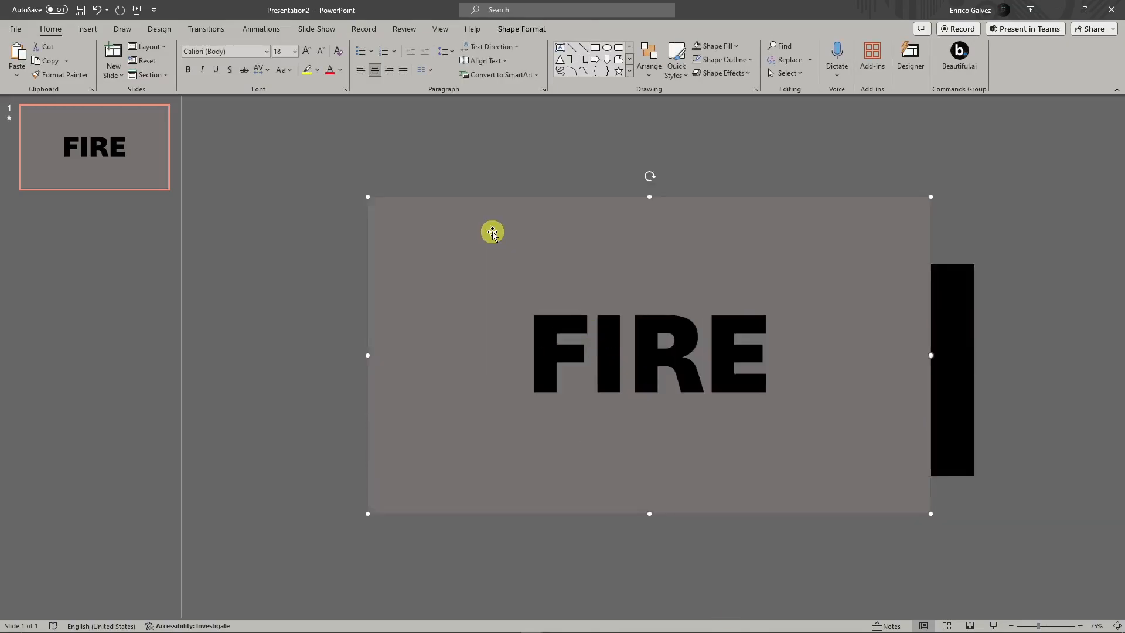
right_click(644, 229)
click(704, 514)
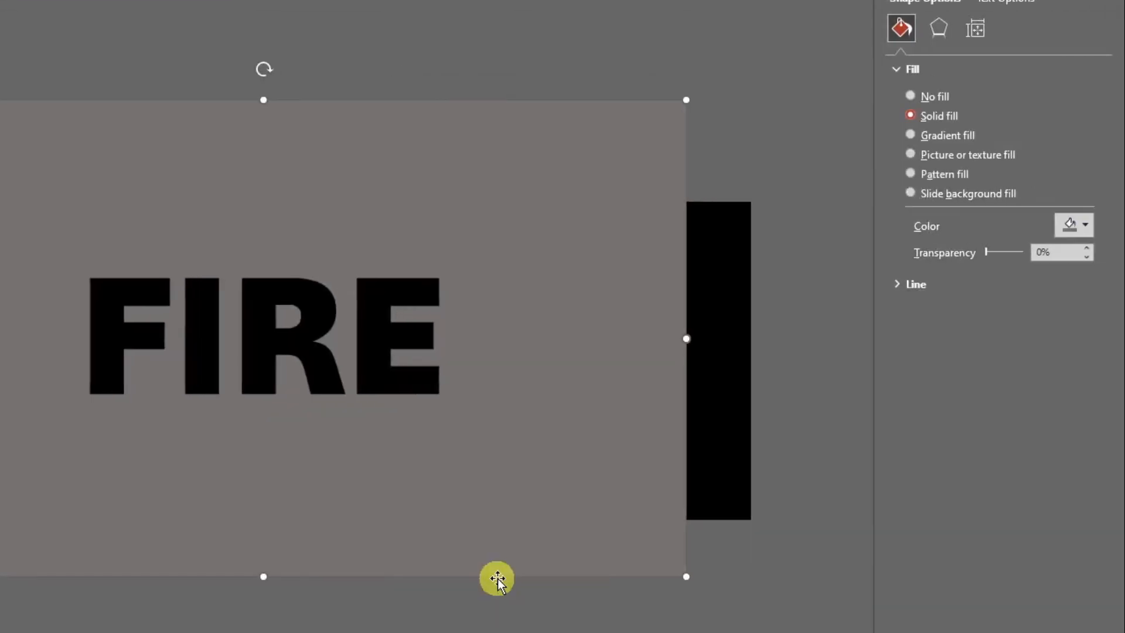
click(939, 30)
click(945, 66)
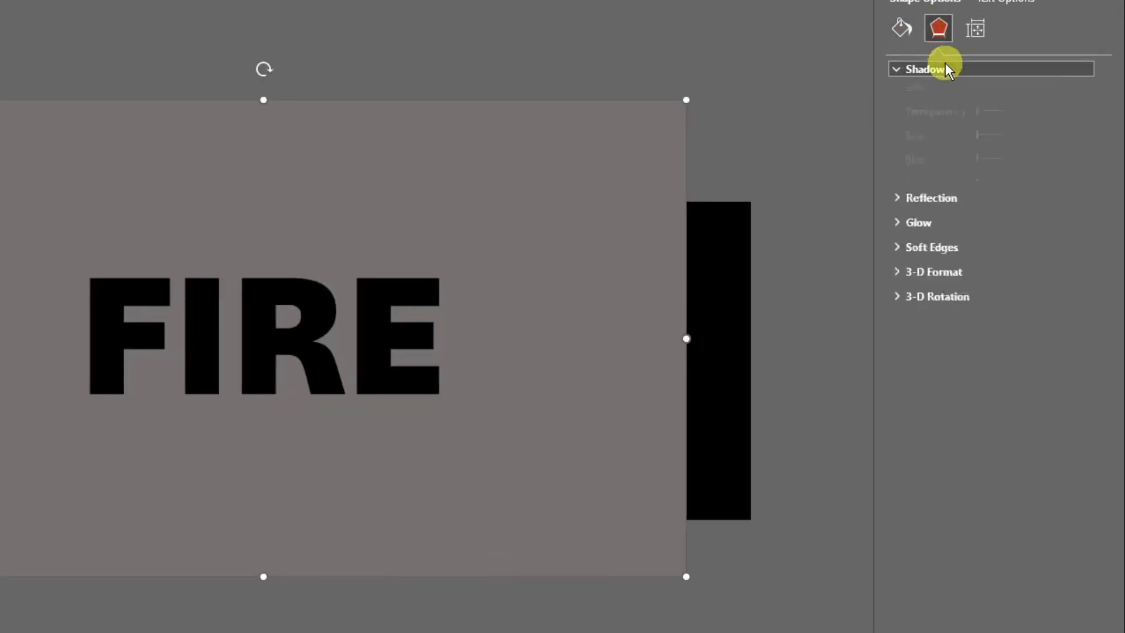
click(1071, 94)
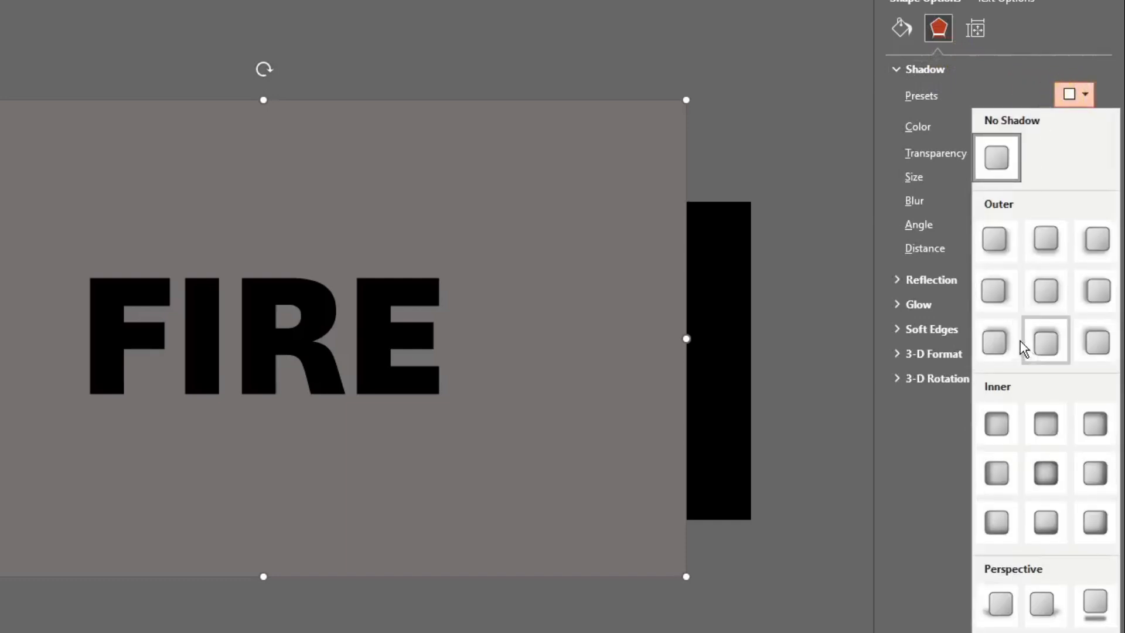
click(997, 291)
Try the downward-offset outer shadow on the gray rectangle, and settle on the outer preset offset toward the upper right.
click(1071, 95)
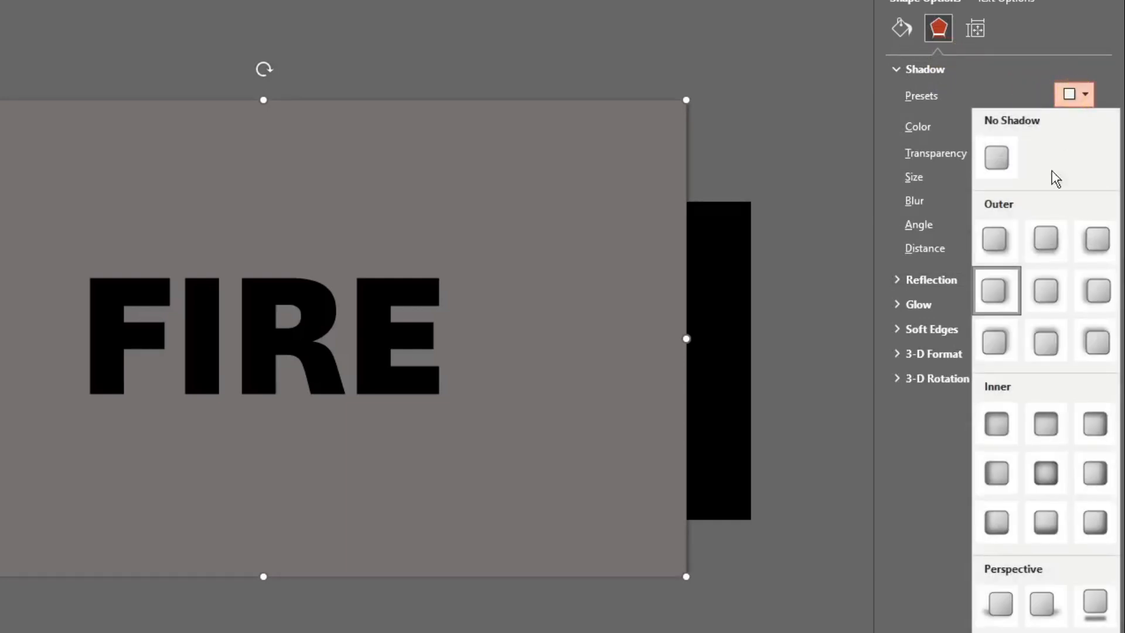
click(1042, 245)
click(1075, 89)
click(1075, 90)
click(1070, 95)
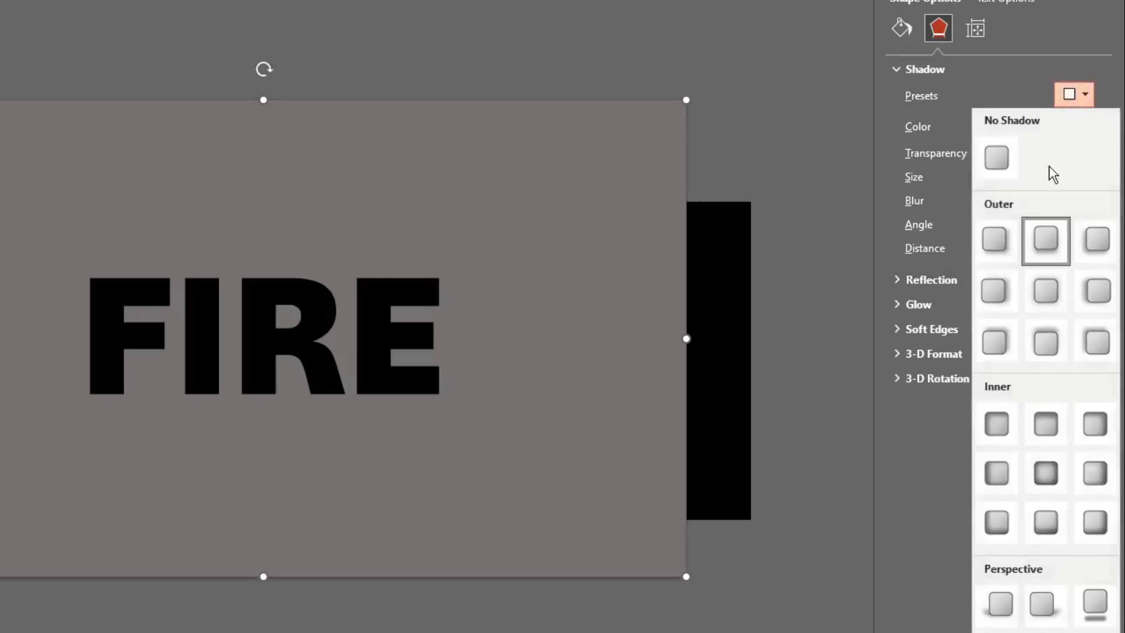
click(998, 339)
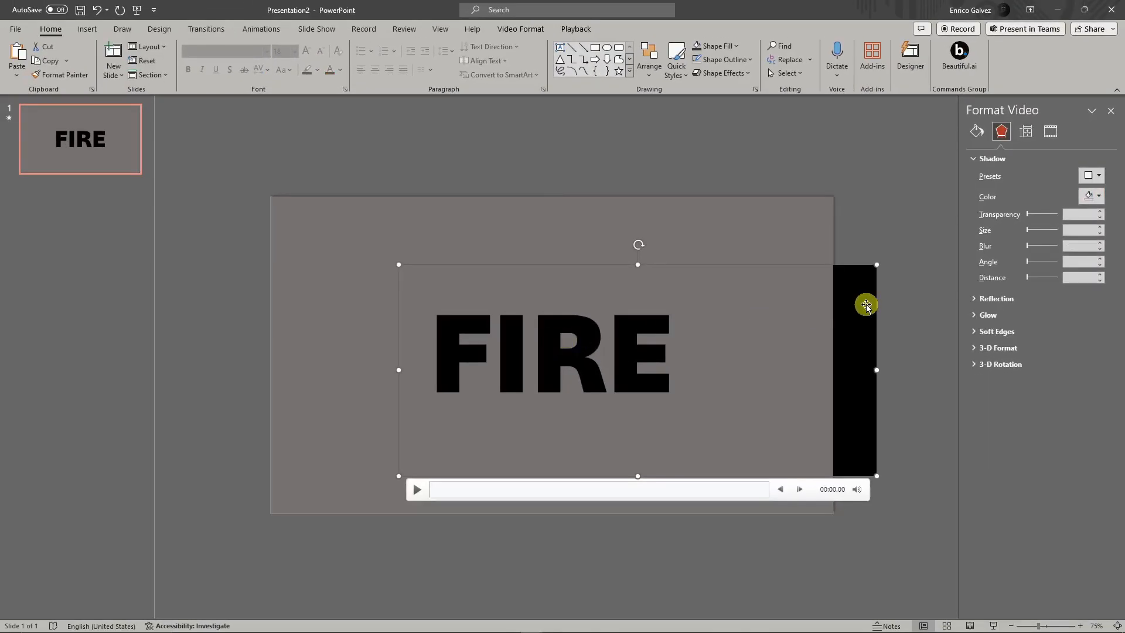
Play the flame video repeatedly on the slide to check how the shadowed FIRE letters look over it.
click(415, 489)
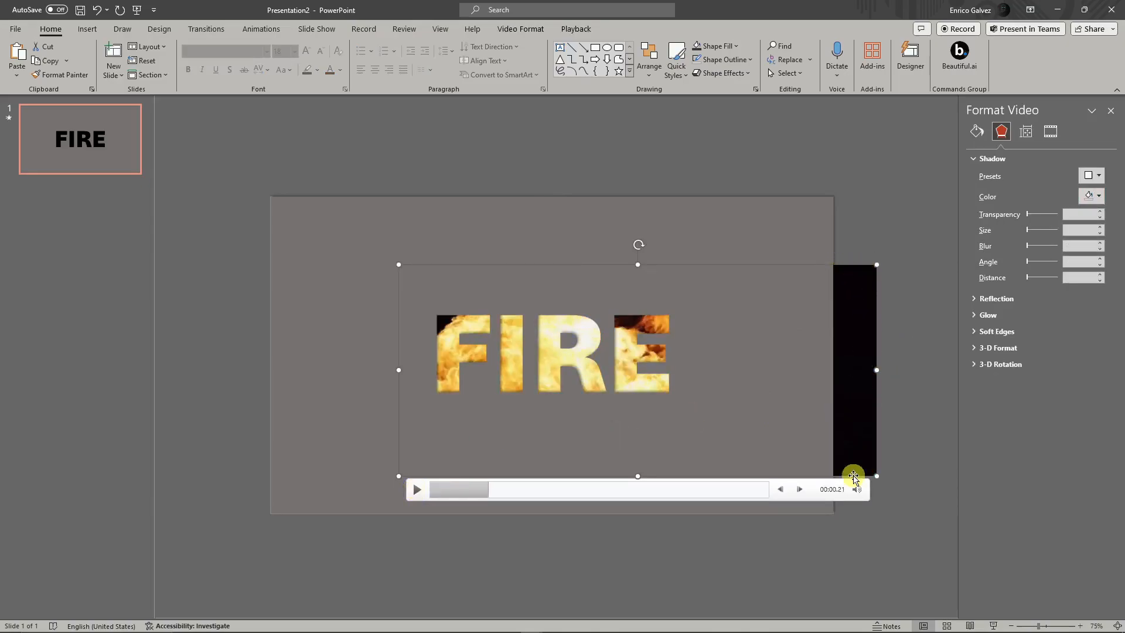
click(939, 352)
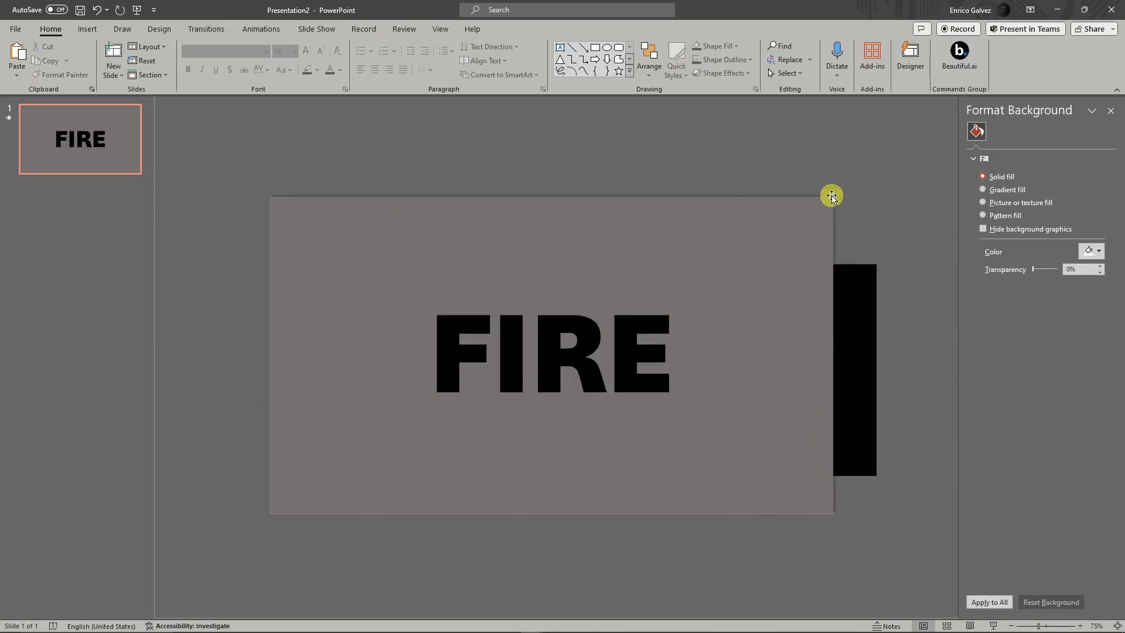
click(849, 361)
click(416, 490)
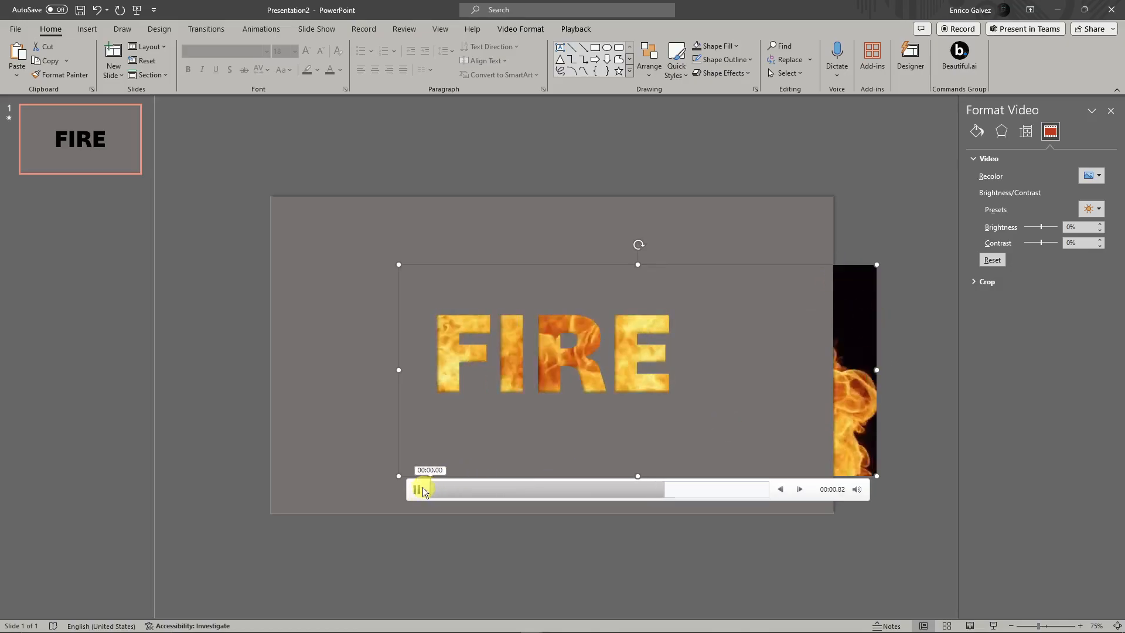
click(417, 490)
click(876, 206)
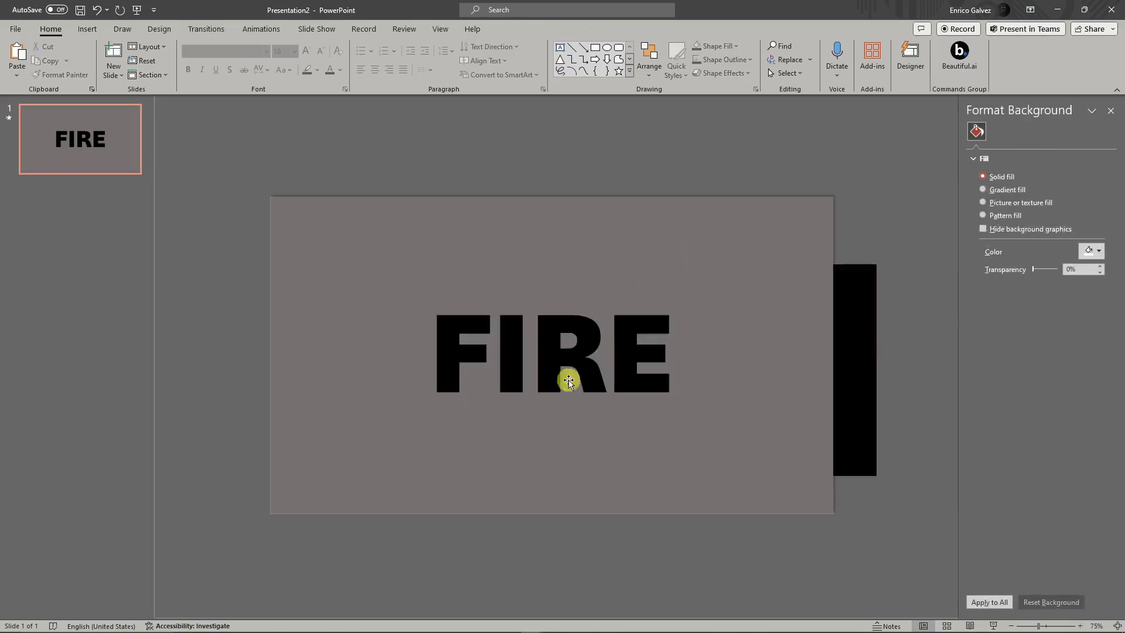
click(417, 490)
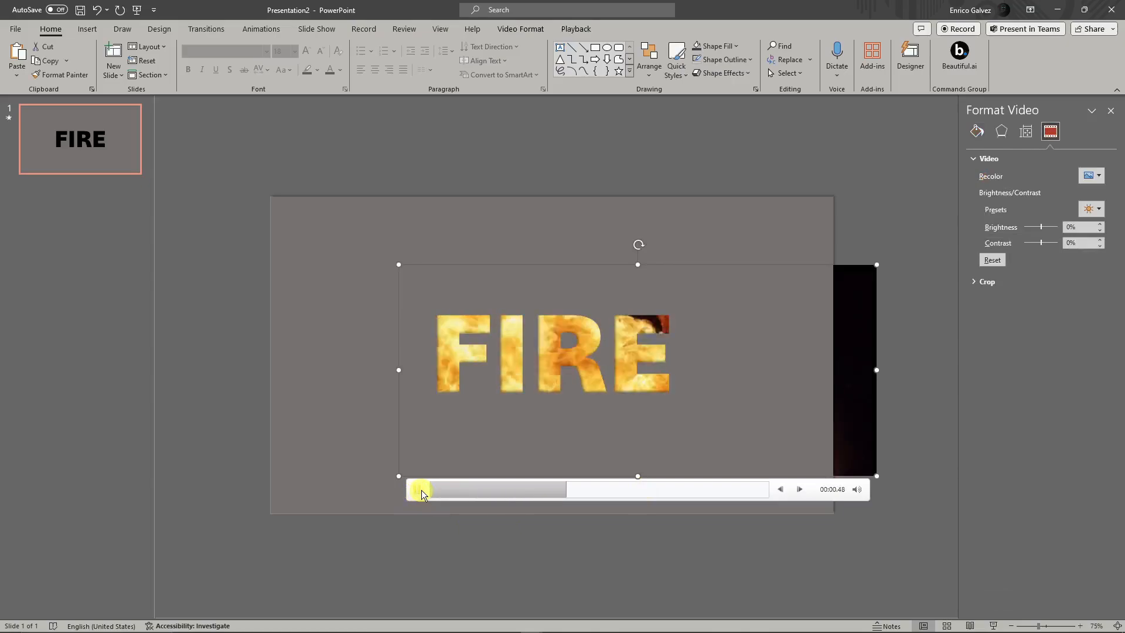
Preview the FIRE slide as a full-screen slide show and return to editing.
click(136, 12)
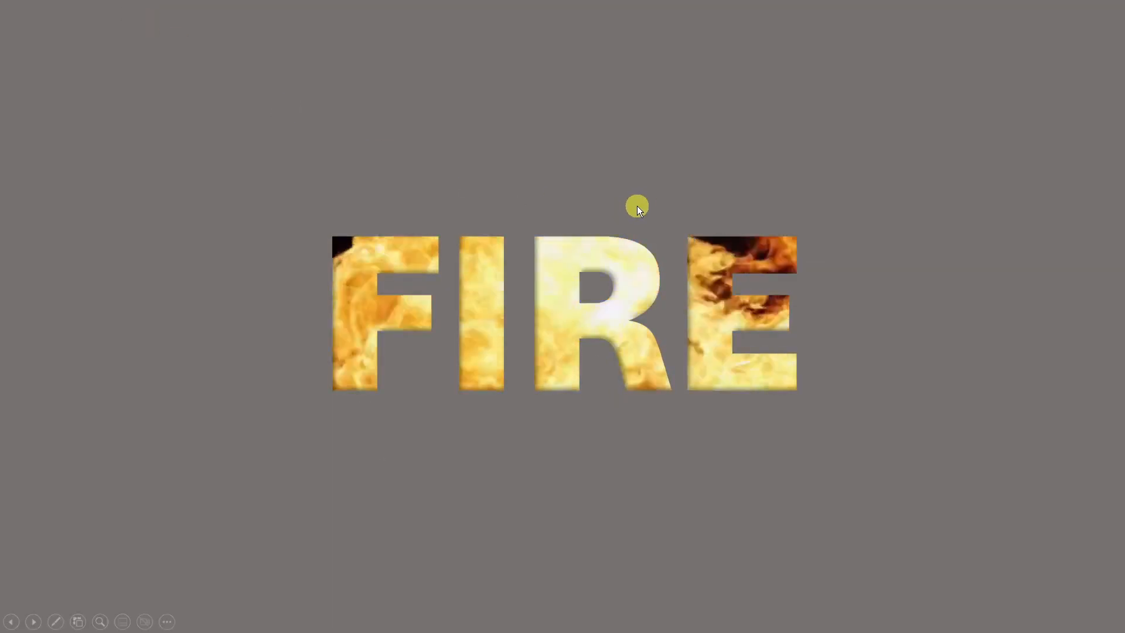
key(Escape)
click(873, 202)
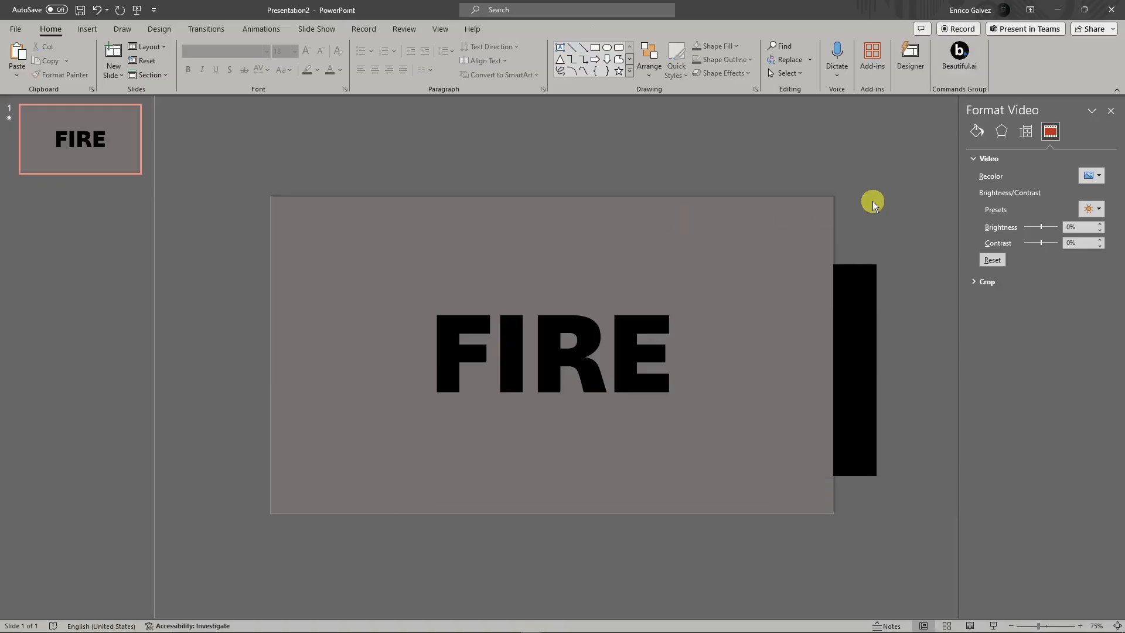
Duplicate the FIRE slide and set the gray rectangle's fill transparency to 40% on the copy.
right_click(96, 163)
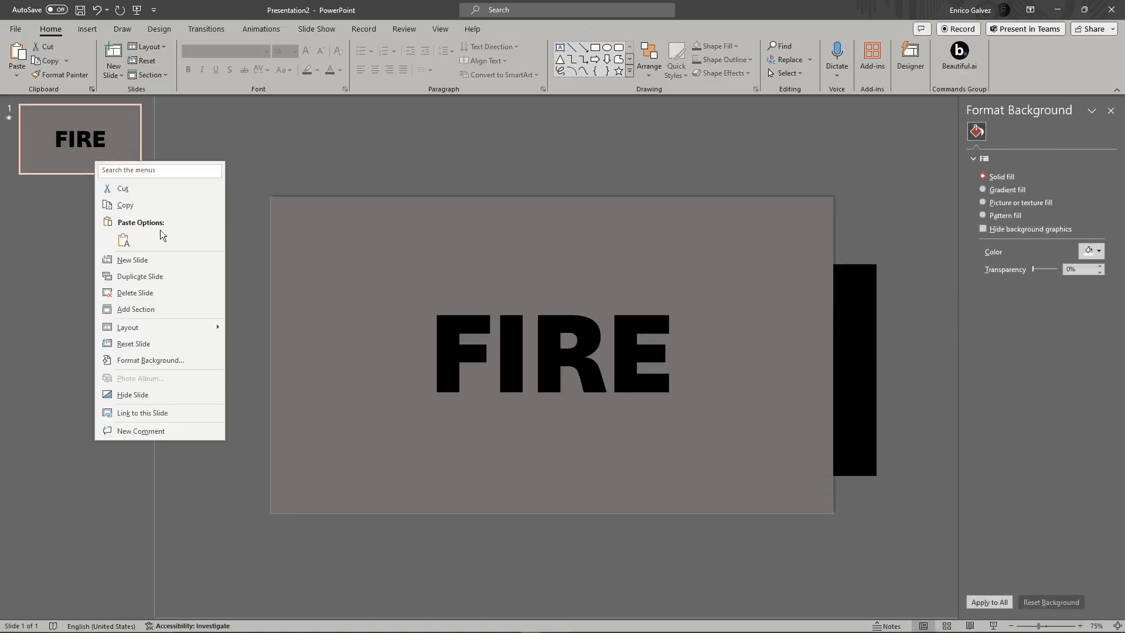
click(155, 279)
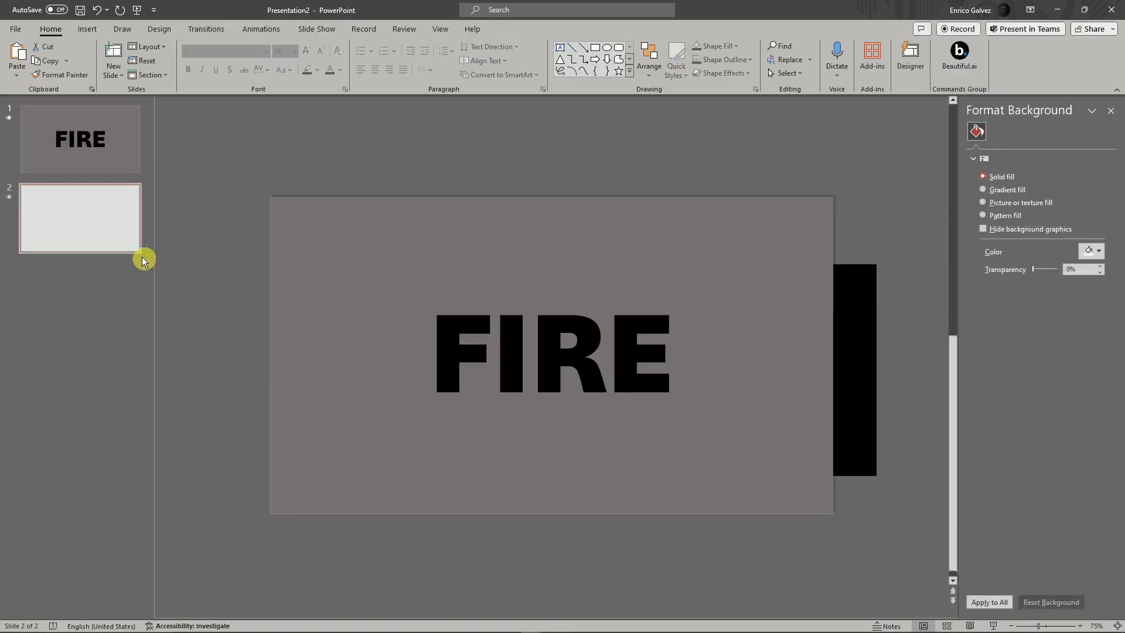
click(480, 223)
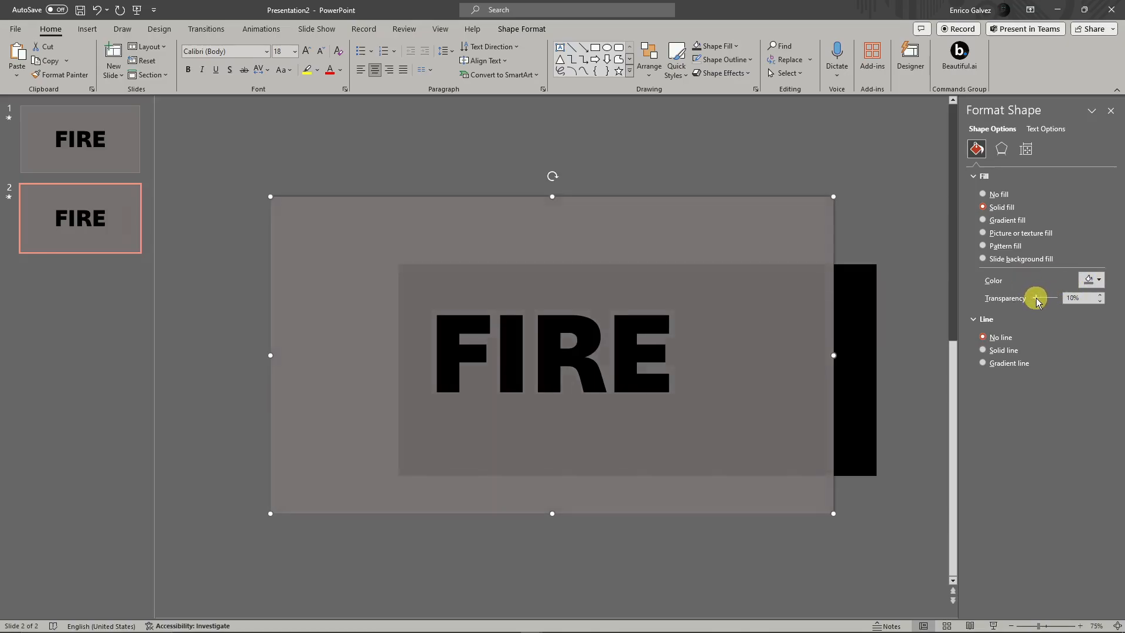
drag(1036, 301, 1042, 301)
Play the flame video on the second slide to check how it shows through the semi-transparent rectangle.
click(836, 277)
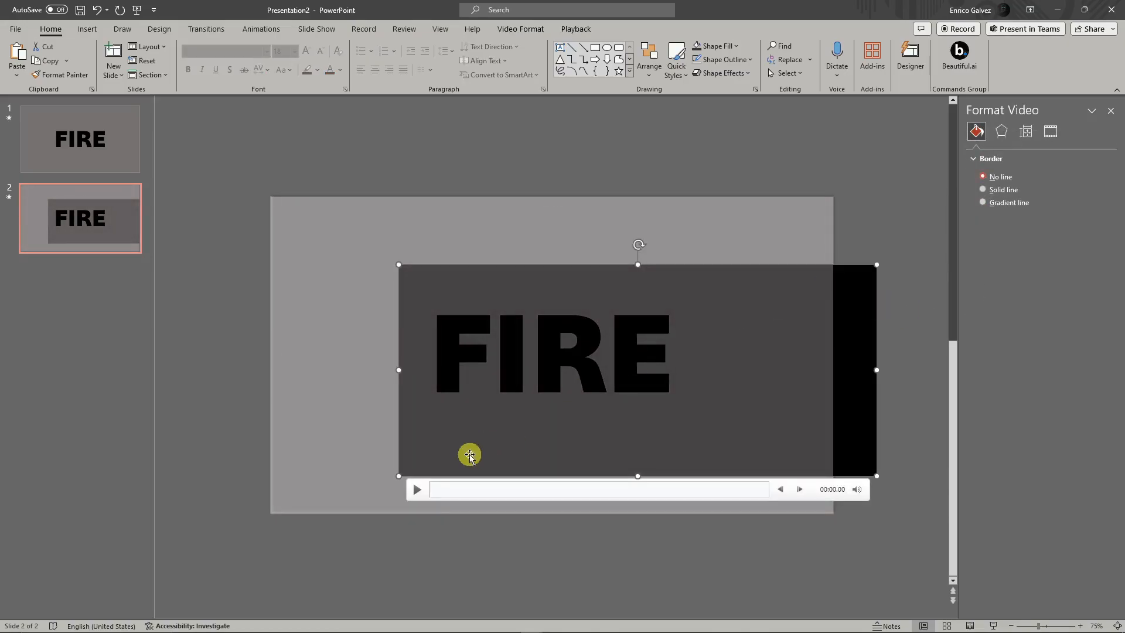
click(420, 491)
click(851, 188)
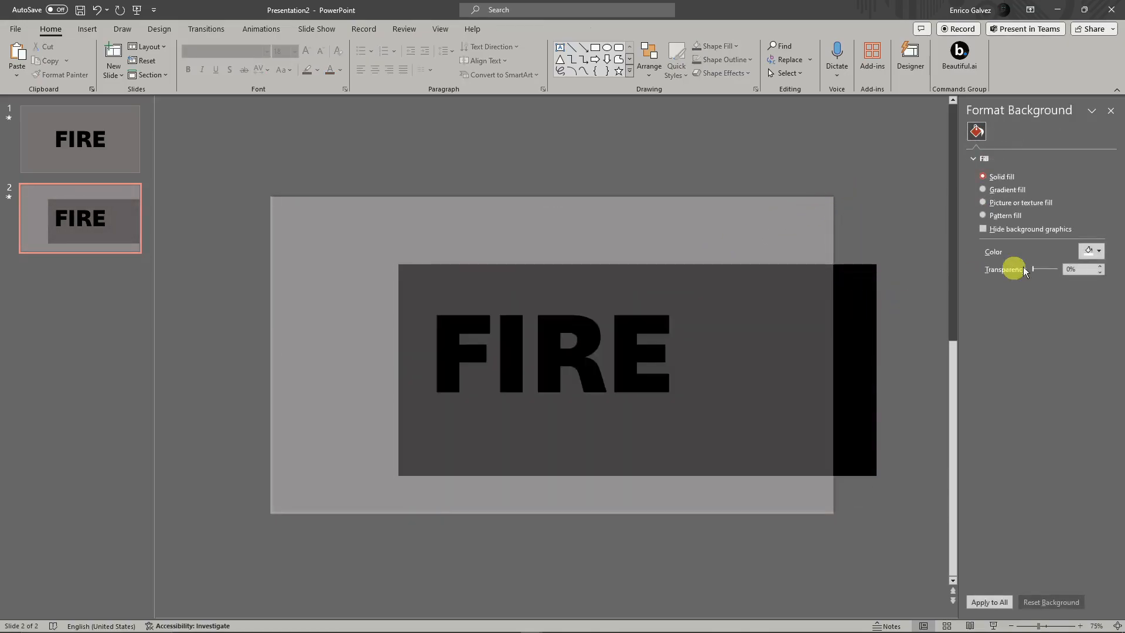
click(830, 270)
click(417, 489)
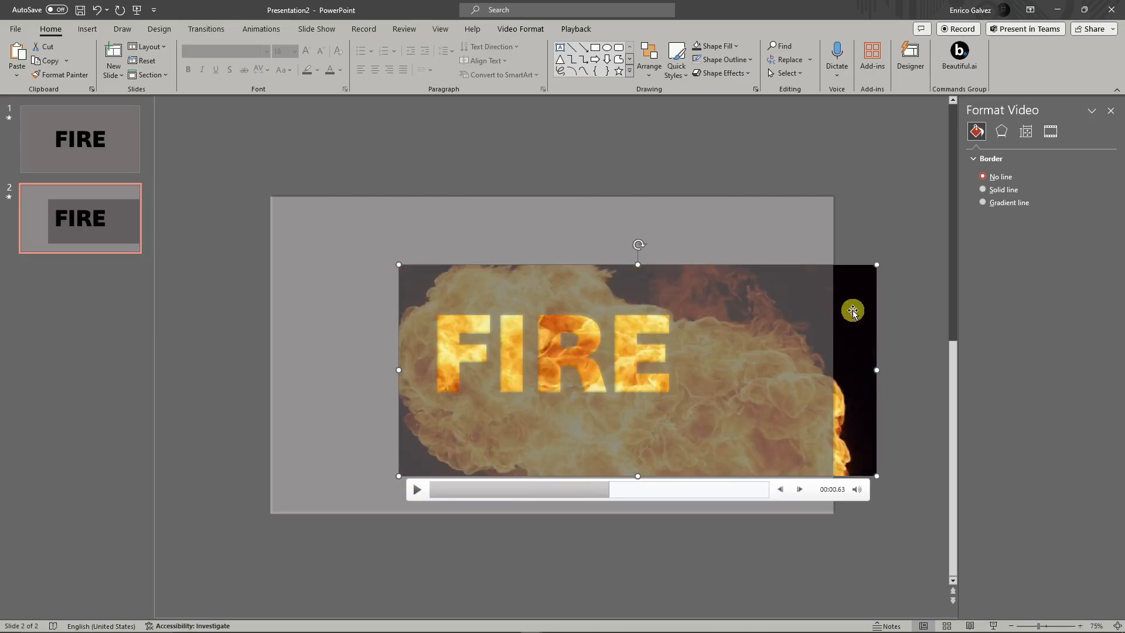
Align the second slide's flame video with the slide's upper-left corner and stretch it to cover the whole slide.
drag(853, 311, 727, 245)
drag(749, 408, 766, 445)
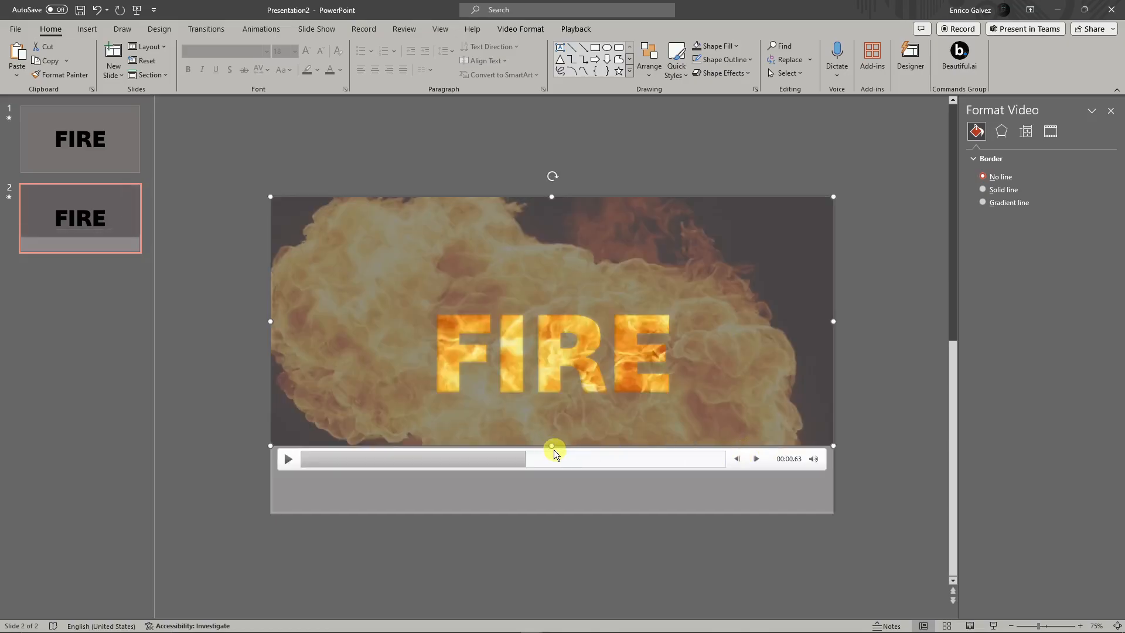
drag(553, 452, 543, 511)
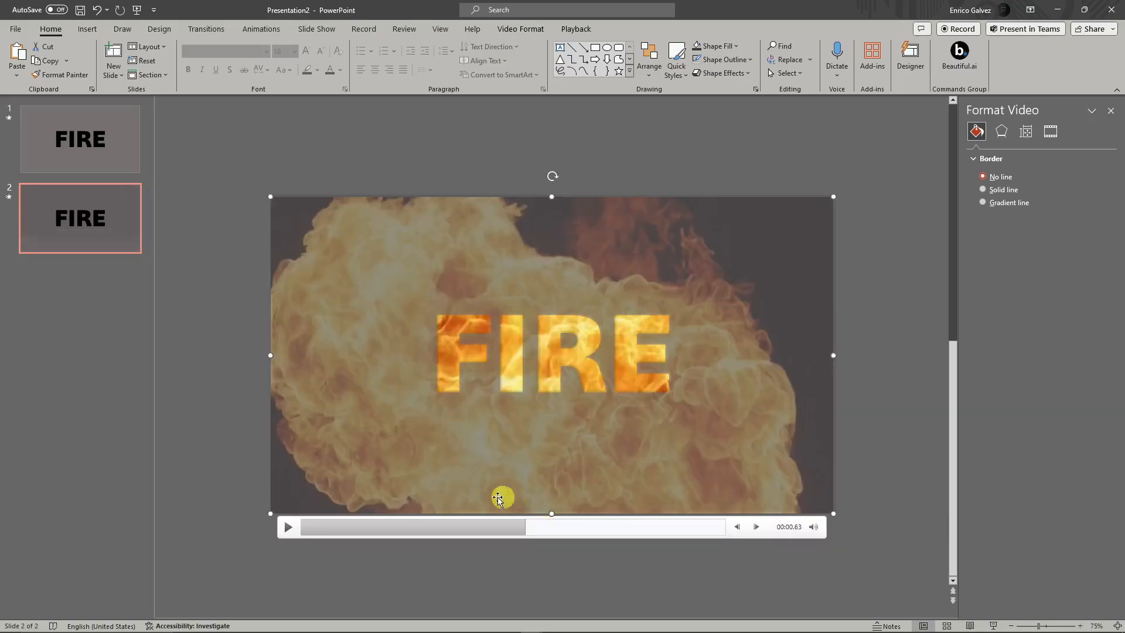
Check the transparency of the second slide's gray rectangle and start the slide show from the first slide.
click(193, 466)
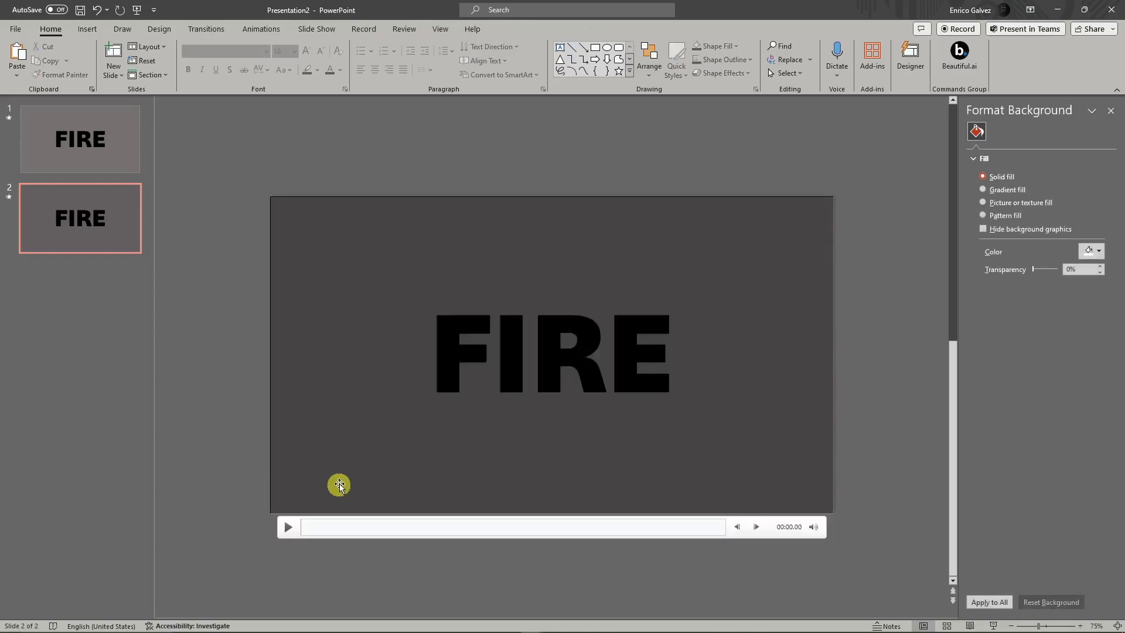
click(295, 502)
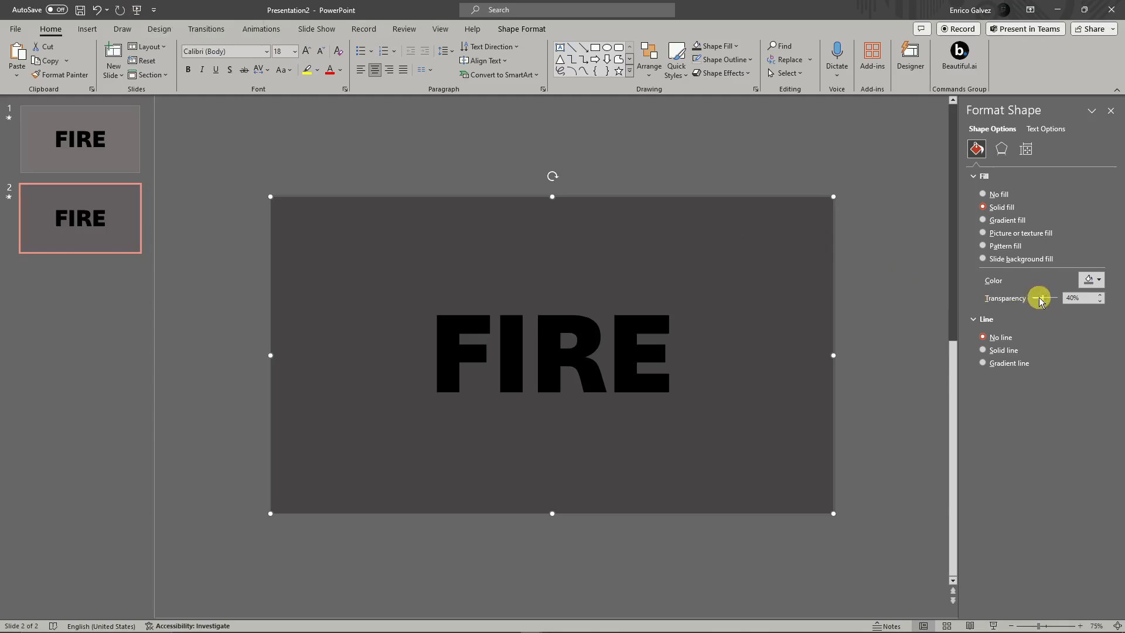
click(137, 11)
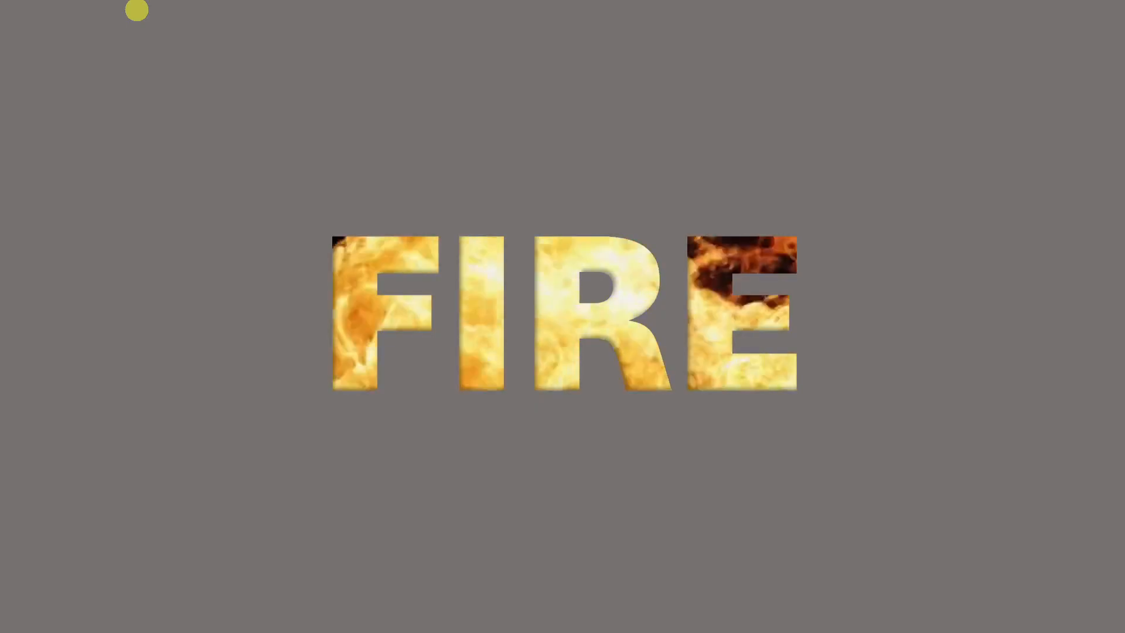